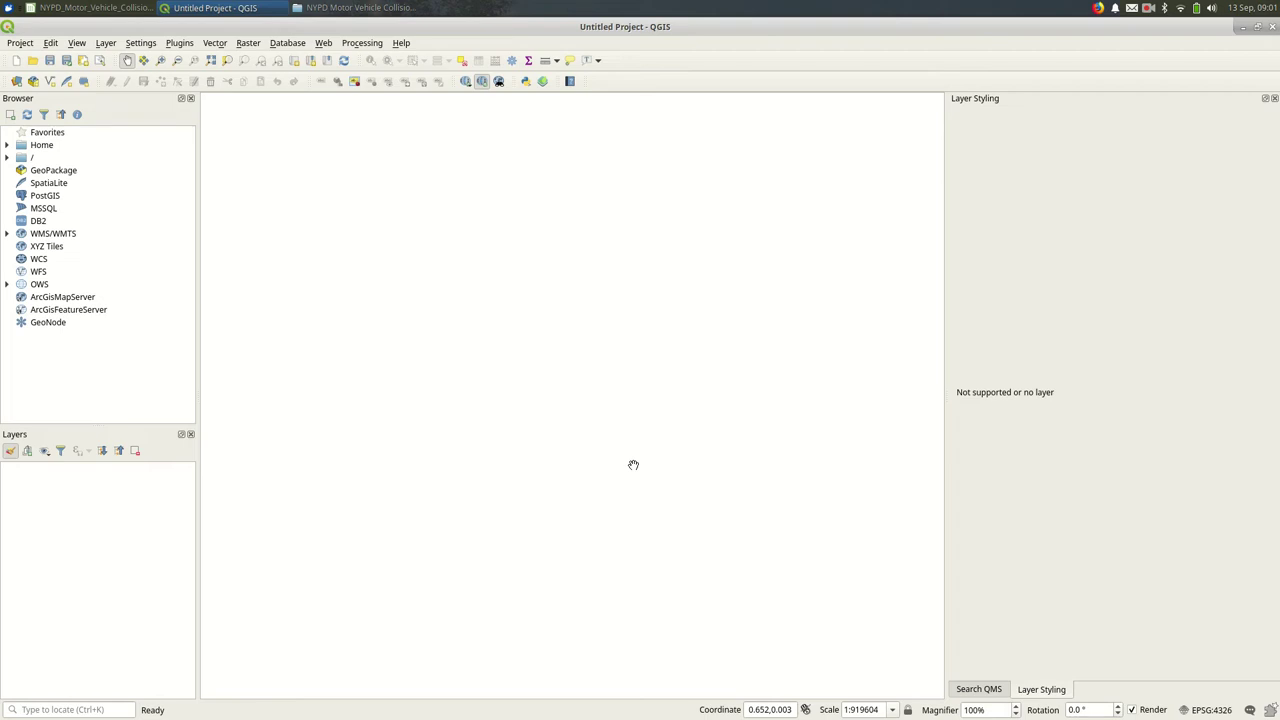
# Switch from QGIS to the file manager folder containing NYPD_Motor_Vehicle_Collisions_2016.csv.
pyautogui.hotkey('alt', 'Tab')
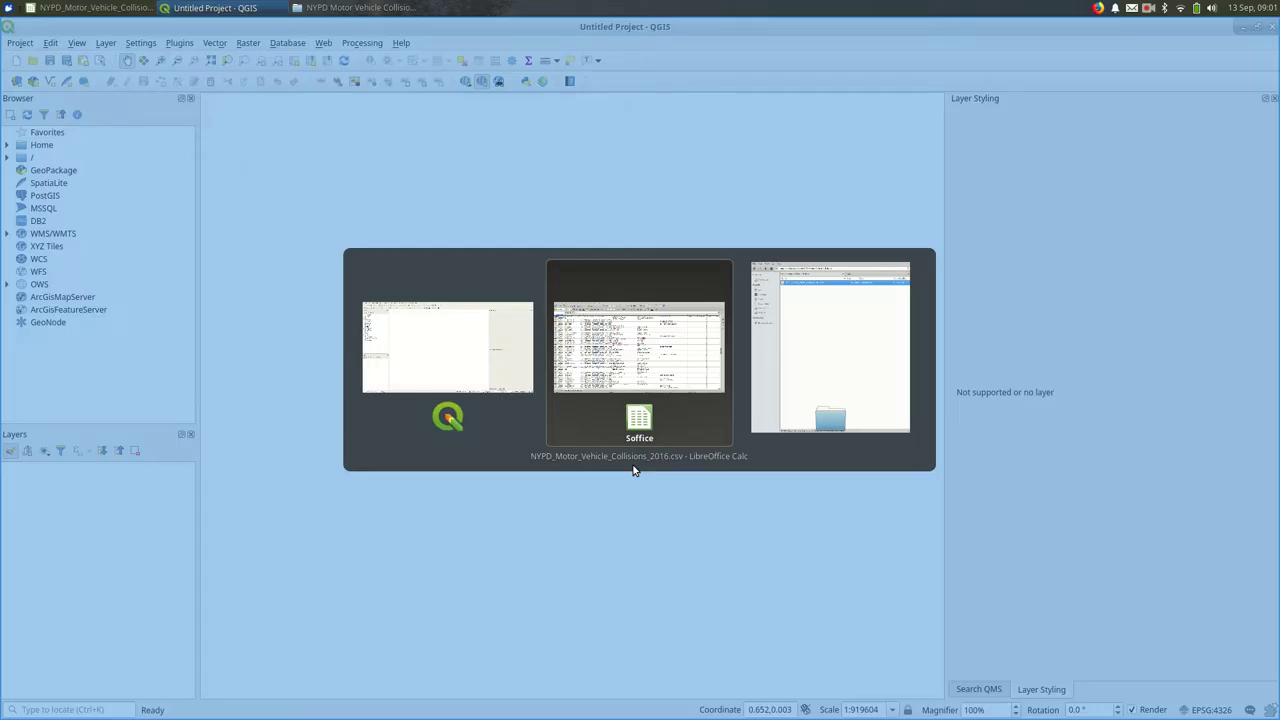
pyautogui.hotkey('alt', 'Tab')
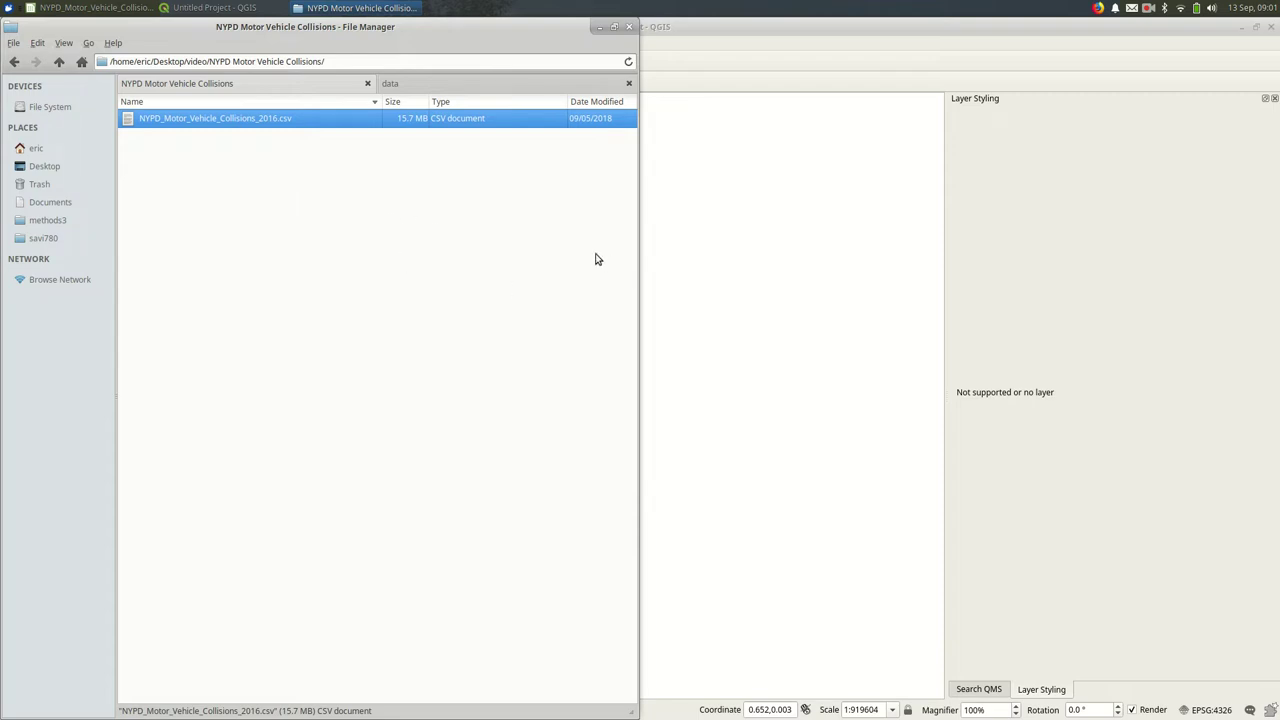
# Inspect the collisions CSV's LATITUDE and LONGITUDE columns (E and F) in Calc, then return to QGIS.
pyautogui.hotkey('alt', 'Tab')
pyautogui.hotkey('alt', 'Tab')
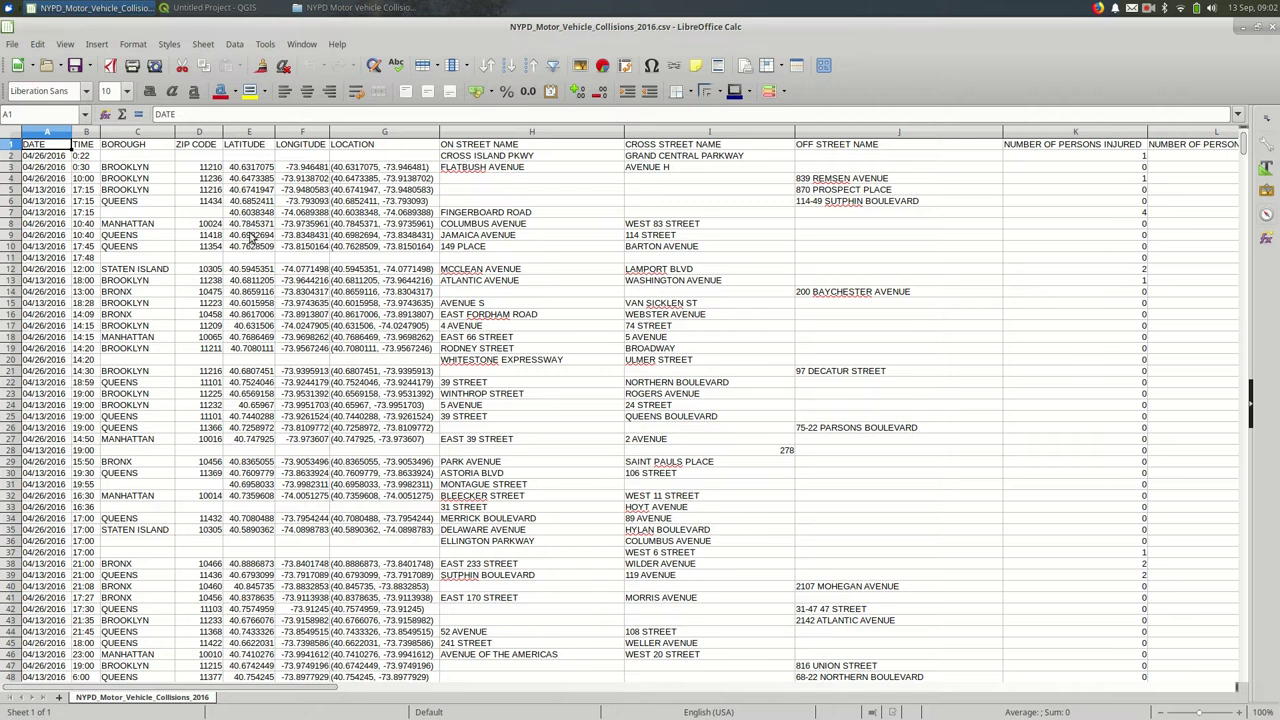
pyautogui.click(257, 202)
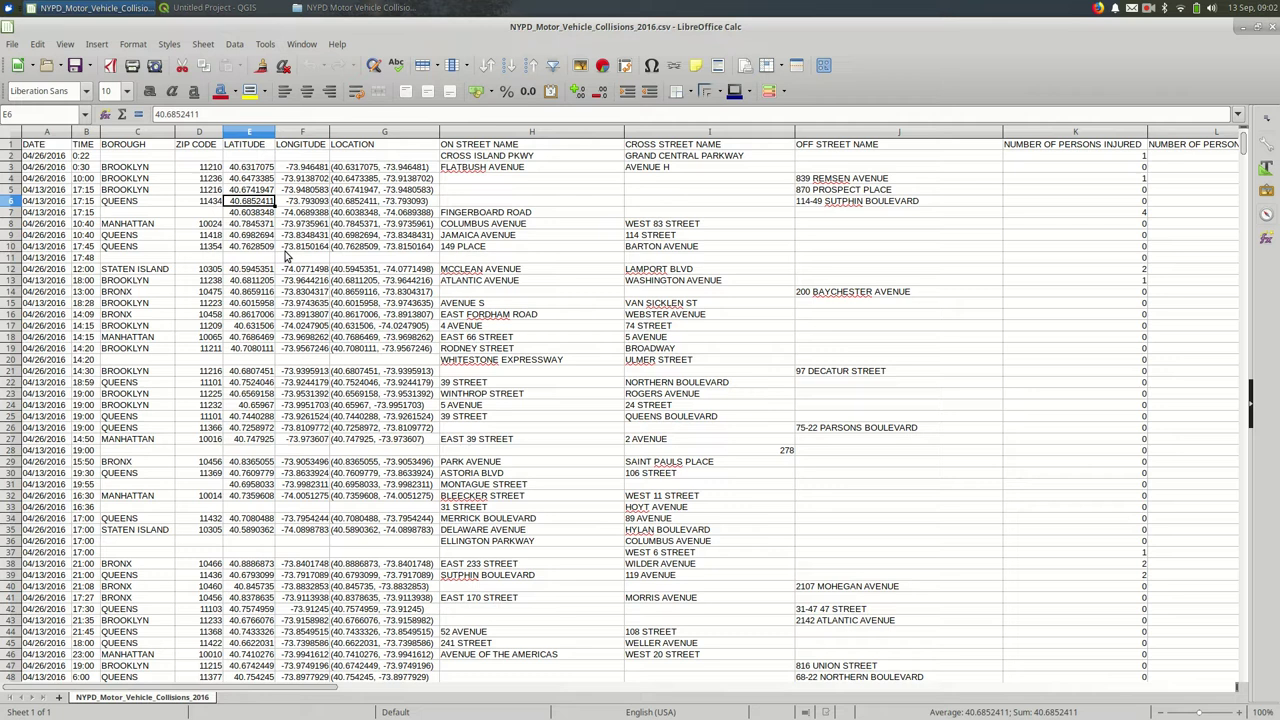
pyautogui.click(263, 145)
pyautogui.click(285, 147)
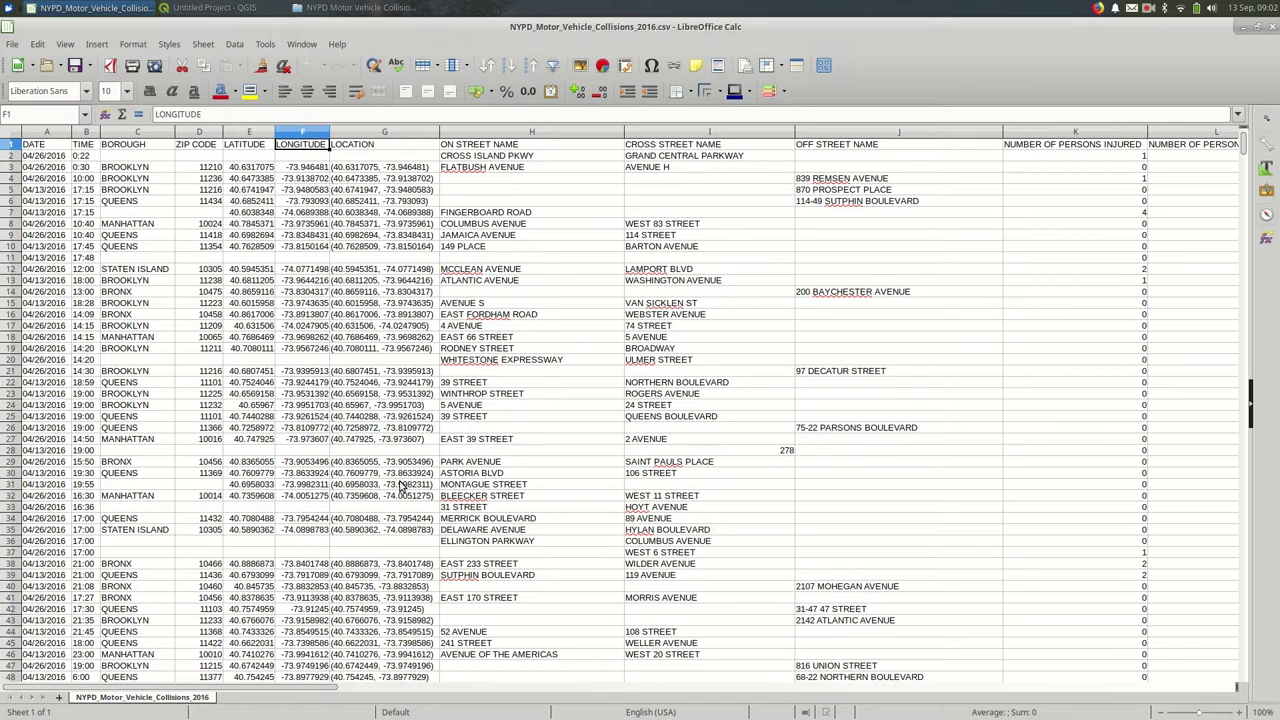
pyautogui.hotkey('alt', 'Tab')
pyautogui.hotkey('alt', 'Tab')
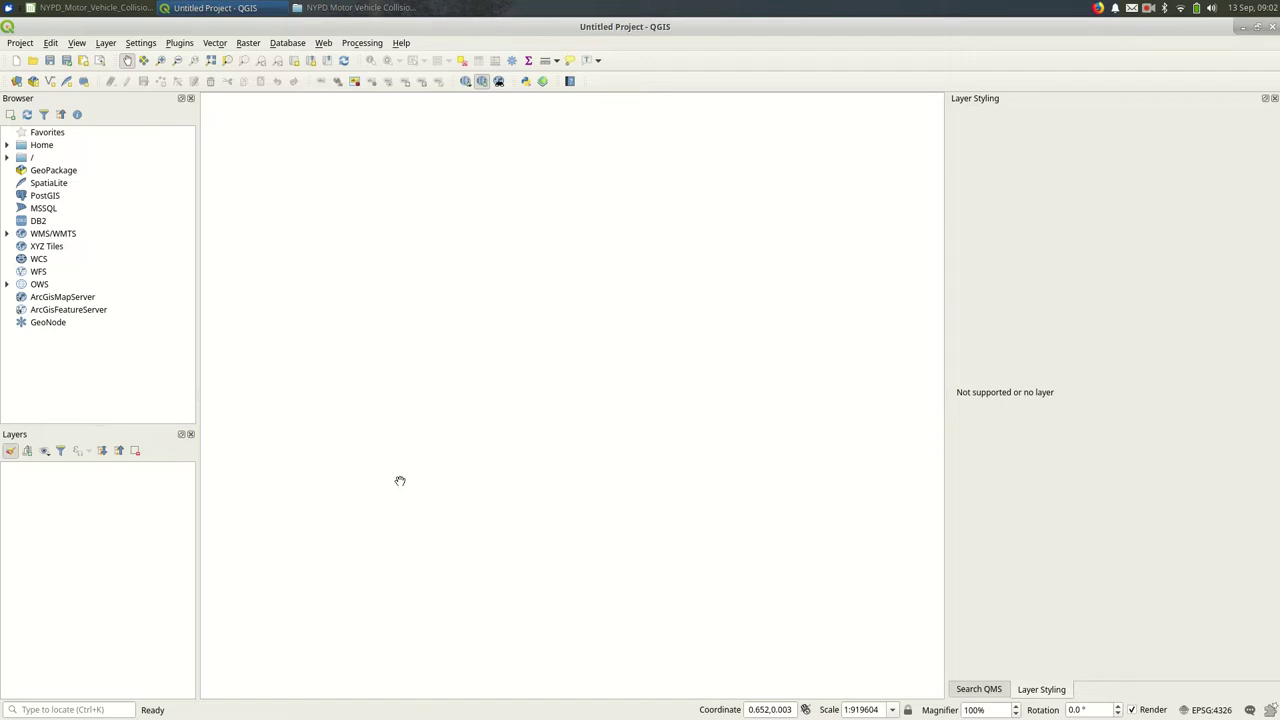
# Snap the file manager to the right half and drag the collisions CSV into the QGIS Layers panel.
pyautogui.hotkey('alt', 'Tab')
pyautogui.hotkey('alt', 'Tab')
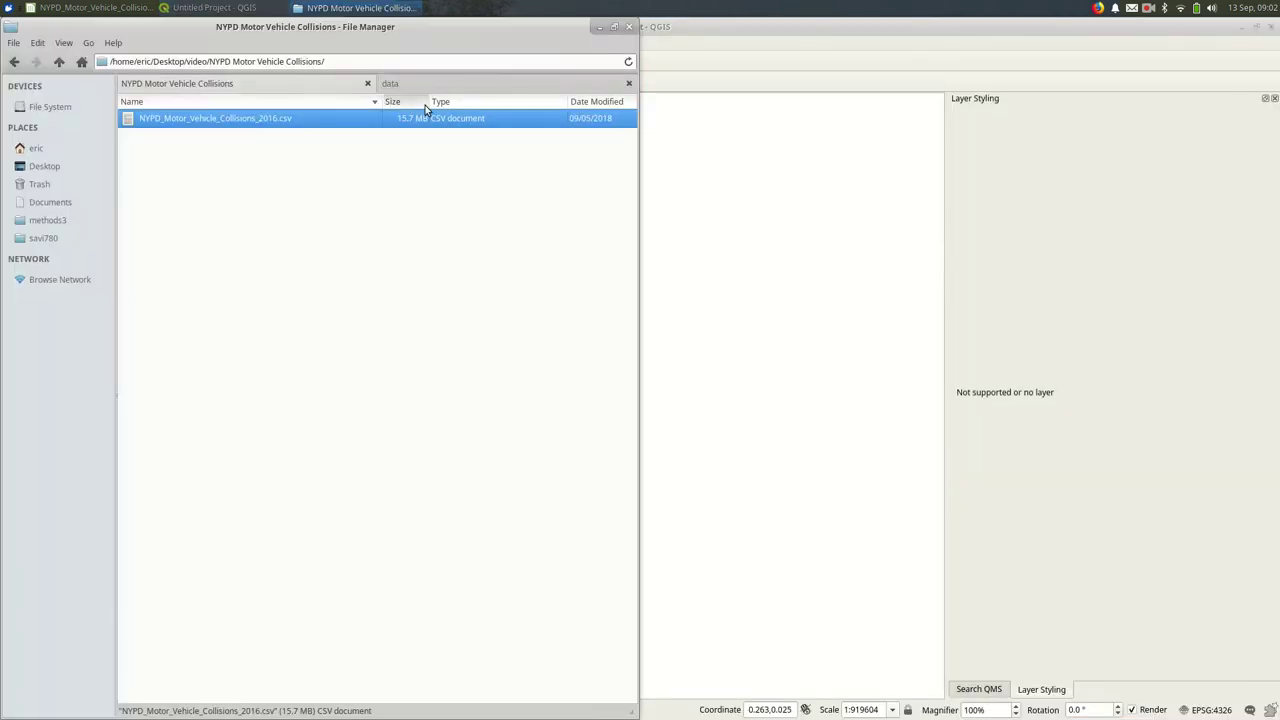
pyautogui.press('super+Right')
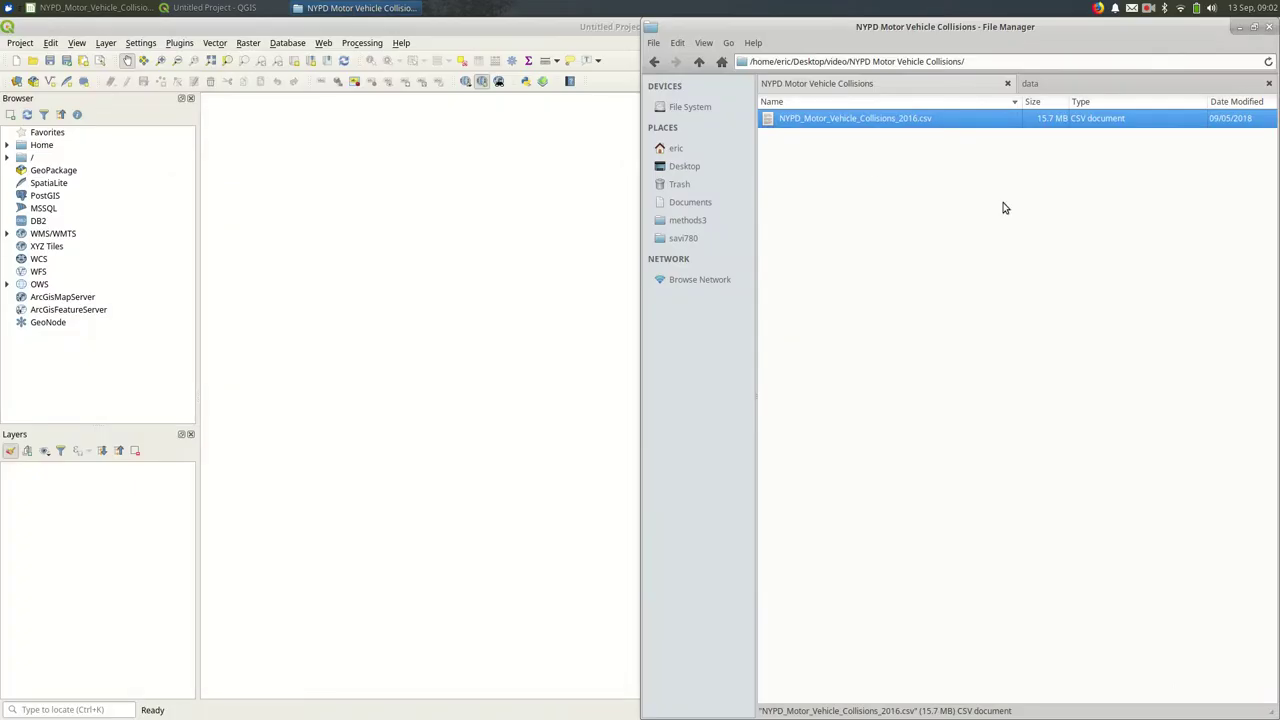
pyautogui.moveTo(951, 125); pyautogui.dragTo(160, 637)
pyautogui.click(112, 588)
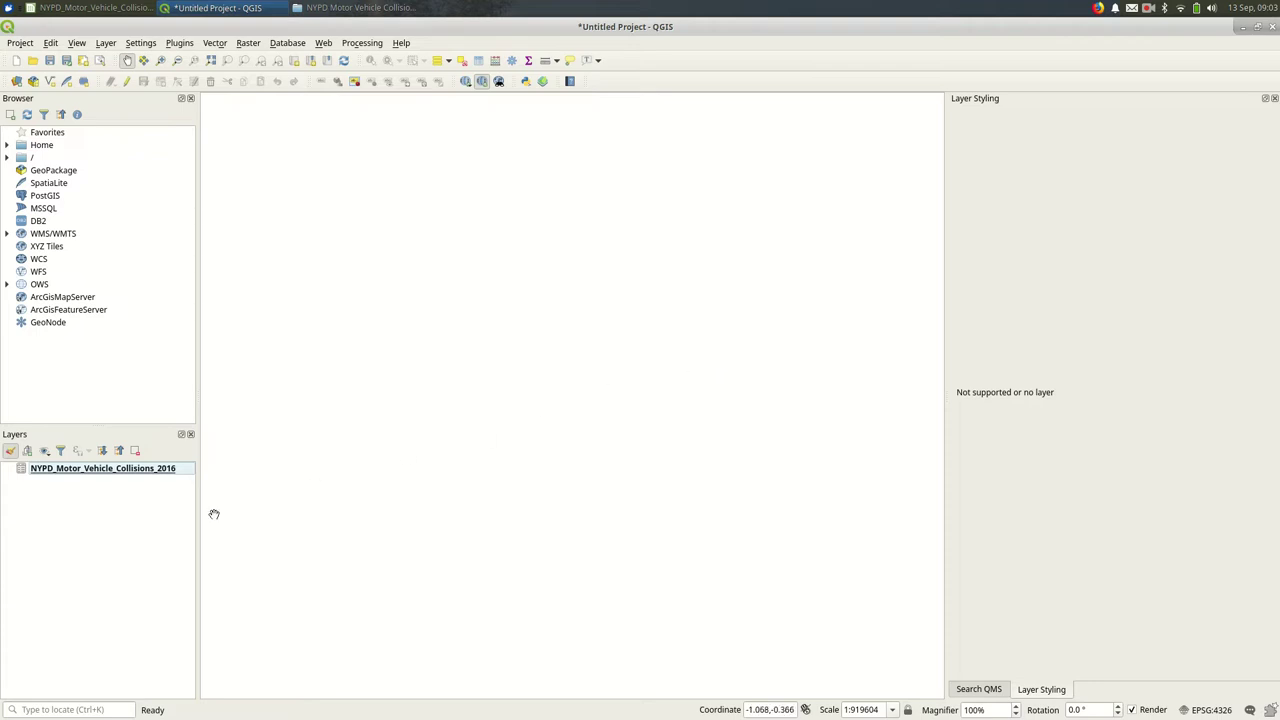
# Open the collisions layer's attribute table to check its 80879 records.
pyautogui.click(106, 472)
pyautogui.rightClick(107, 477)
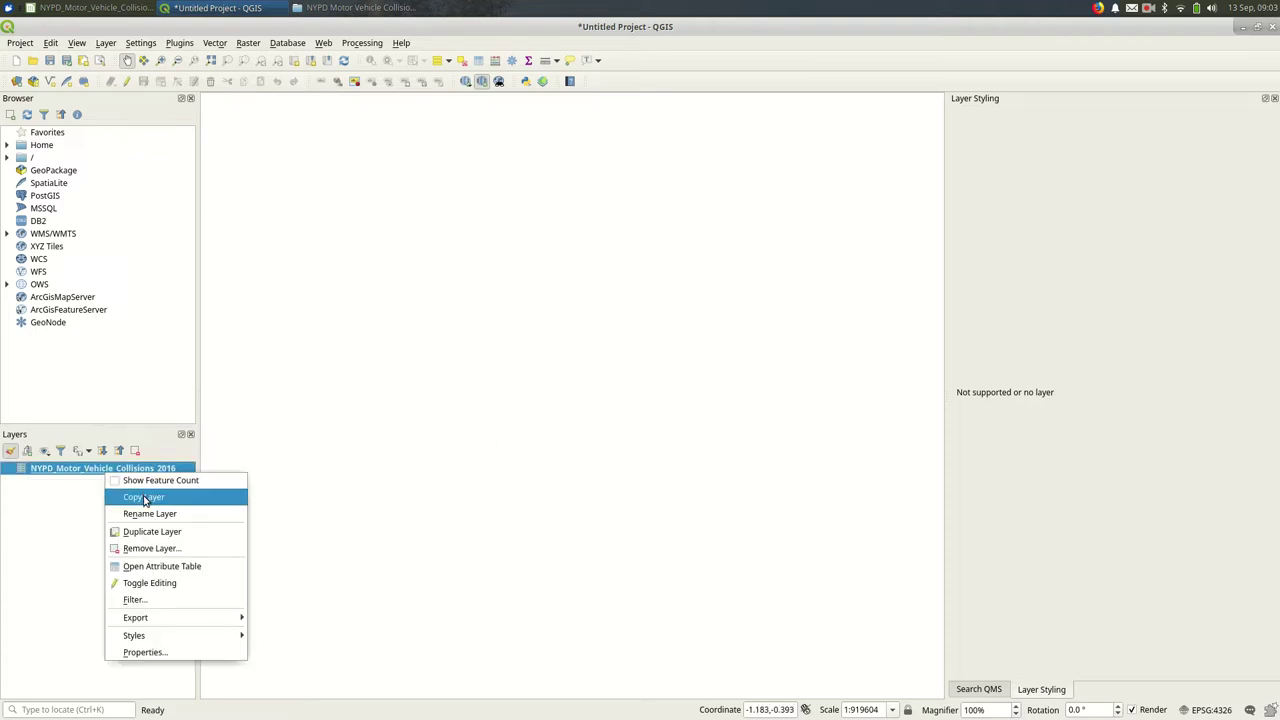
pyautogui.click(169, 568)
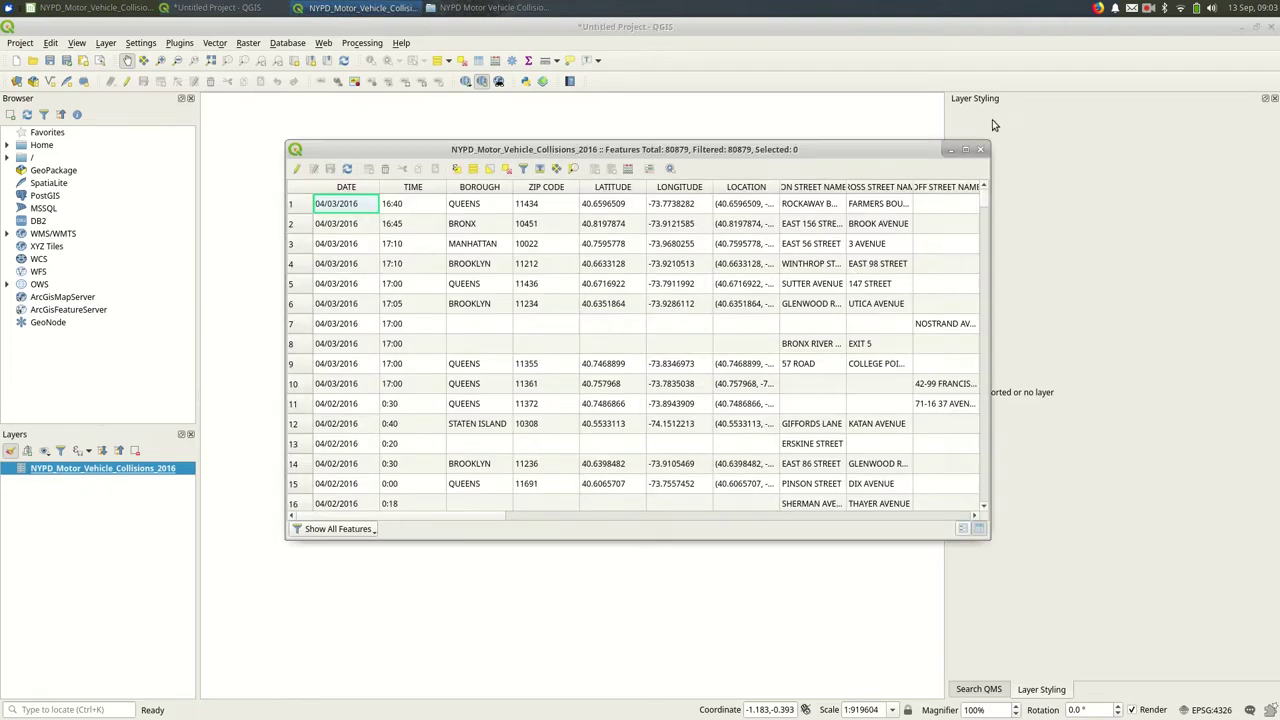
pyautogui.click(980, 149)
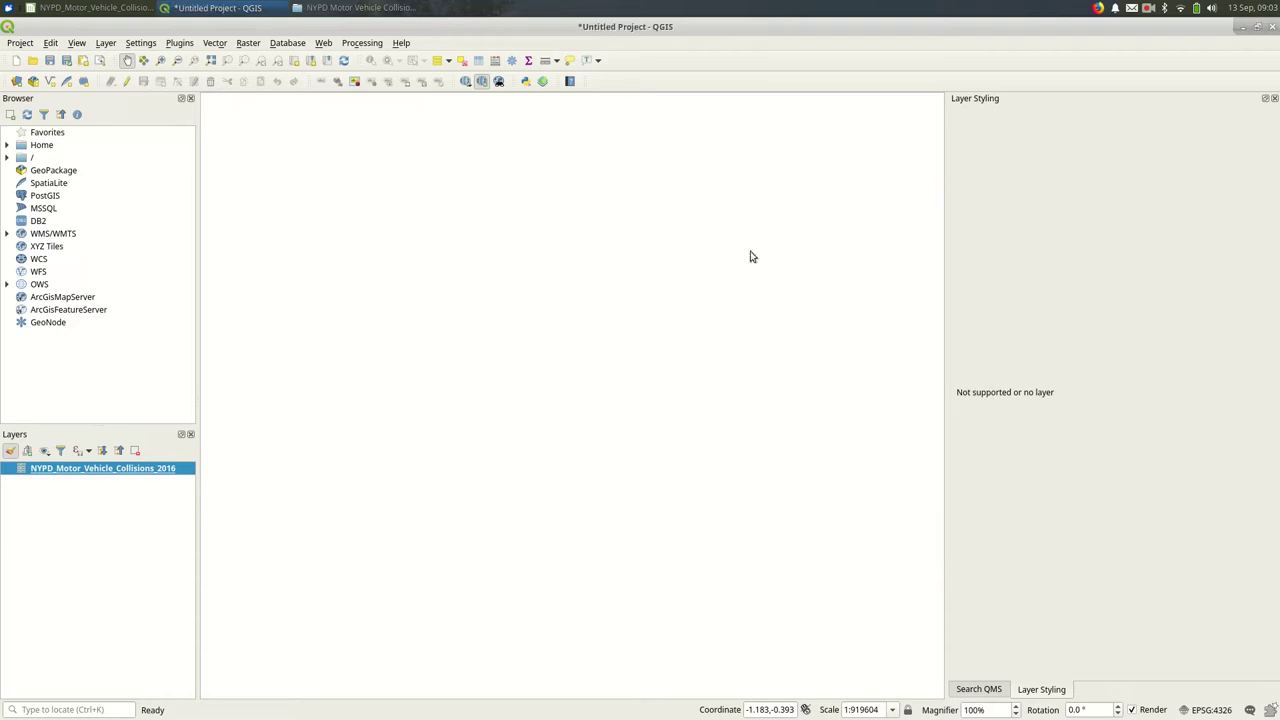
# Remove the NYPD_Motor_Vehicle_Collisions_2016 layer from the project.
pyautogui.rightClick(142, 470)
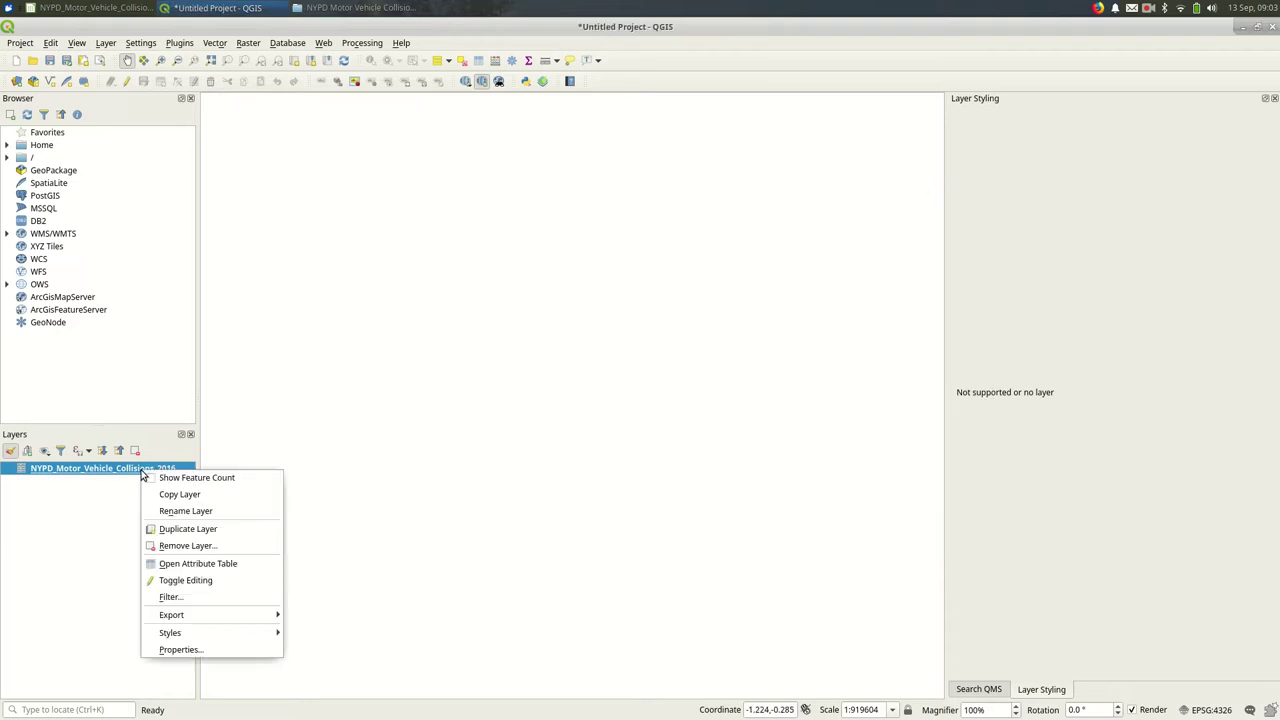
pyautogui.click(190, 546)
pyautogui.click(664, 370)
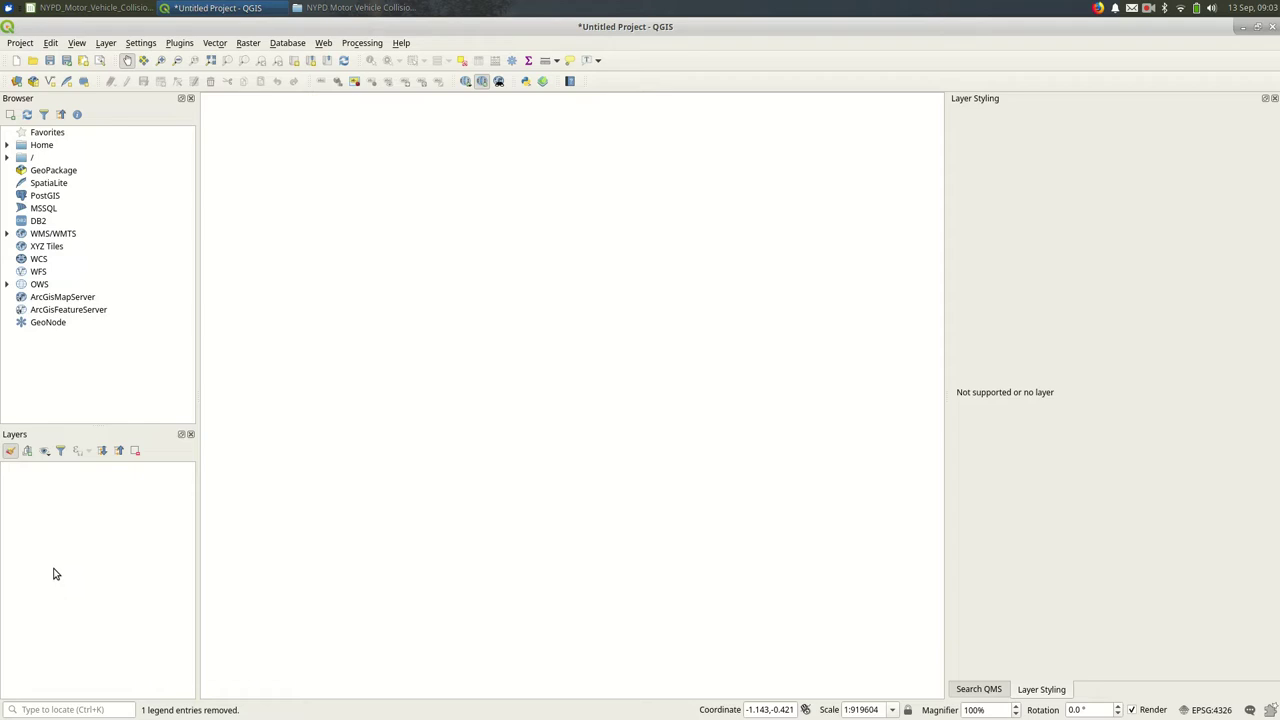
pyautogui.click(105, 44)
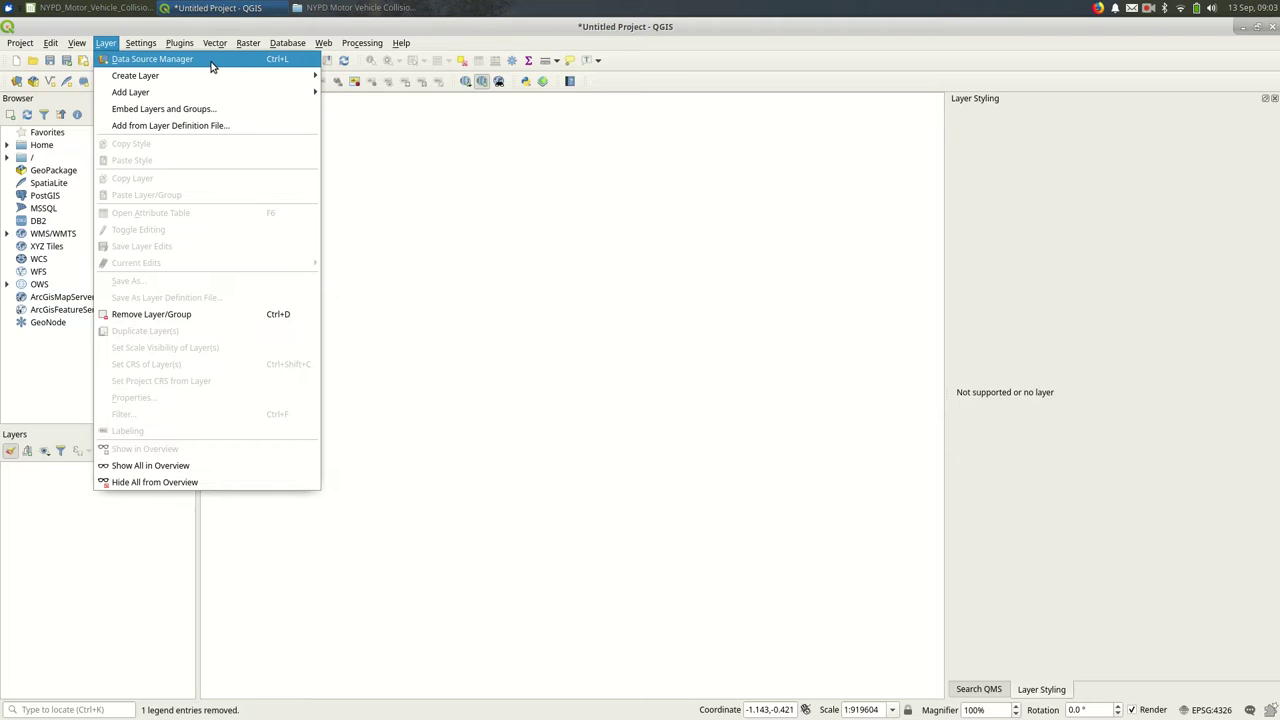
# Open the Data Source Manager from the Layer menu on its Delimited Text page.
pyautogui.moveTo(220, 94)
pyautogui.click(117, 58)
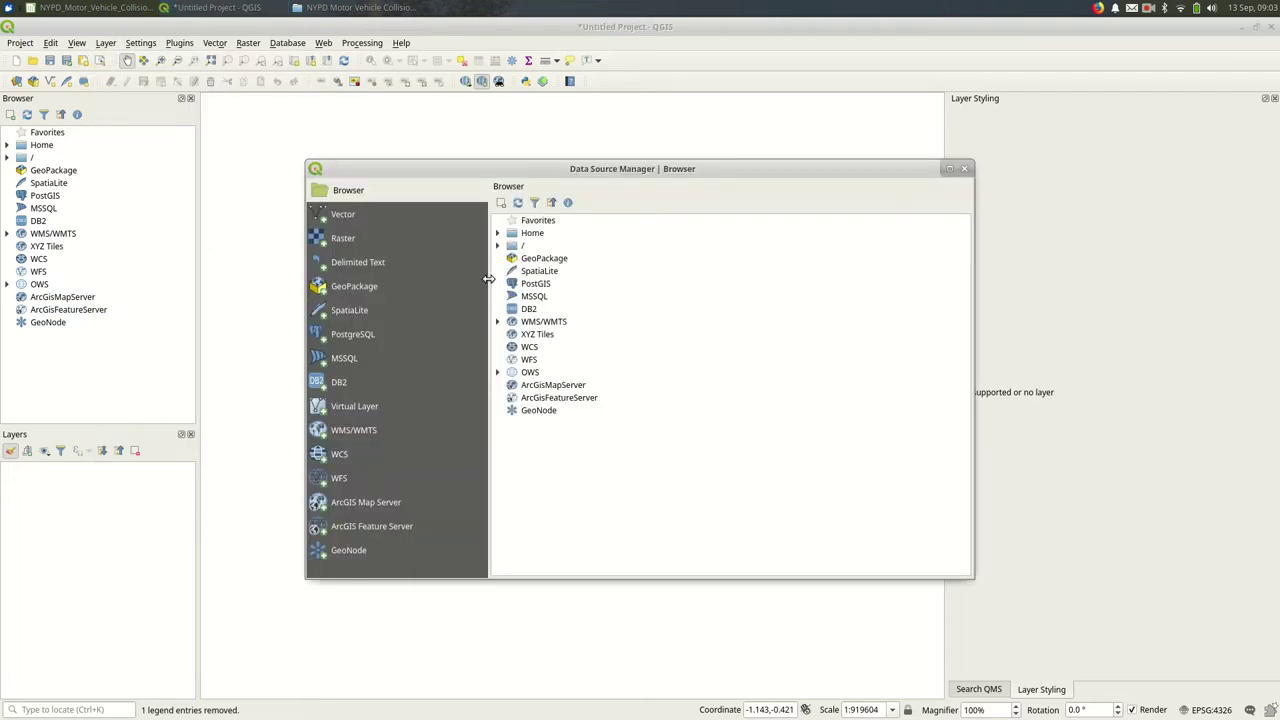
pyautogui.moveTo(489, 280); pyautogui.dragTo(449, 283)
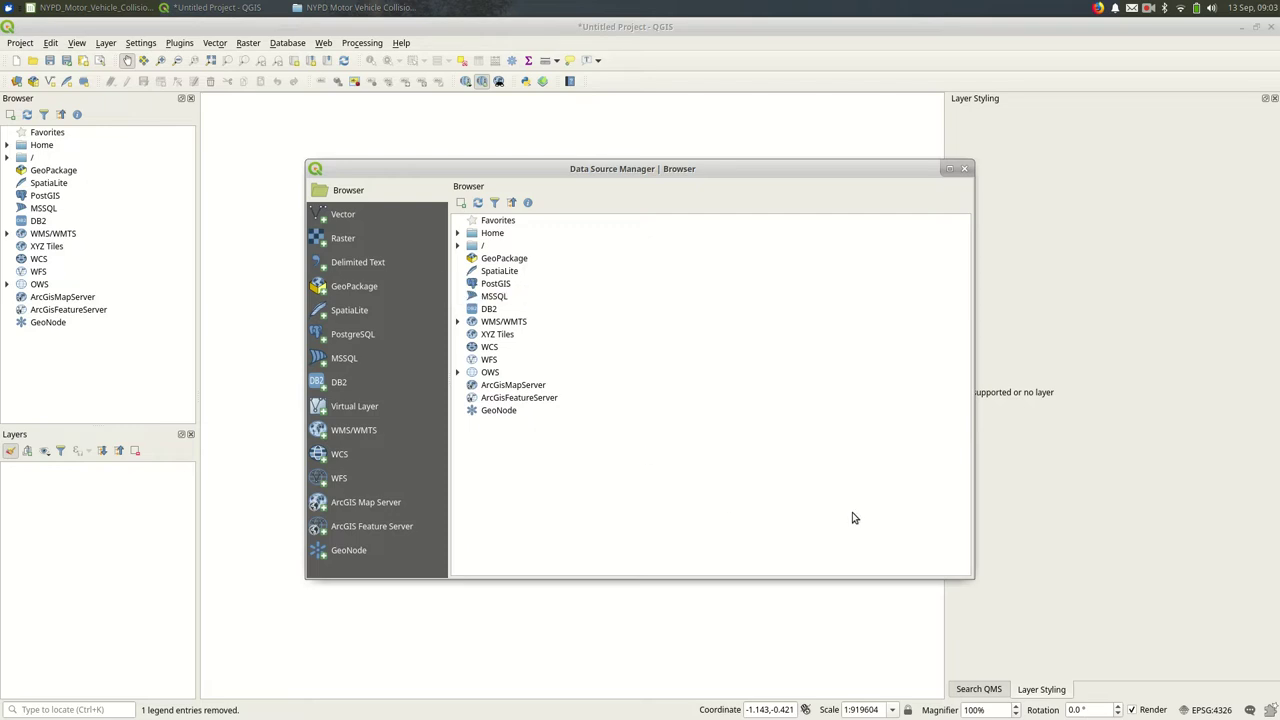
pyautogui.click(352, 264)
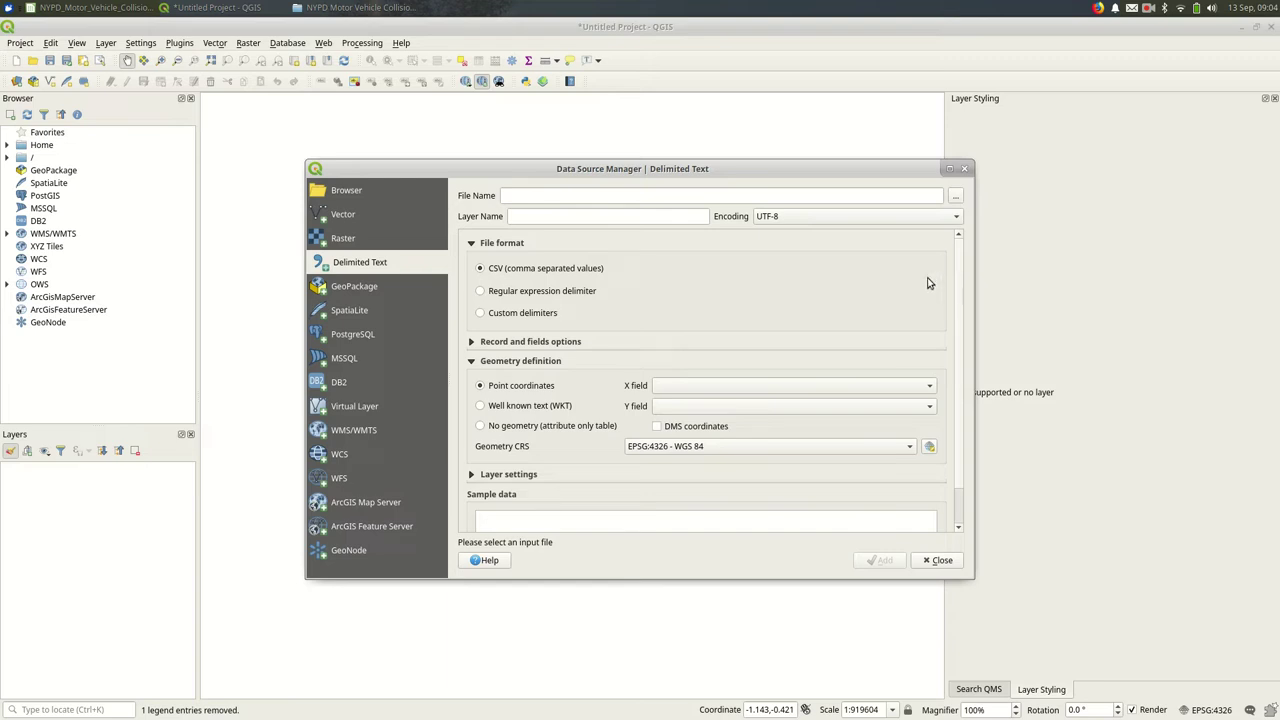
# Pick NYPD_Motor_Vehicle_Collisions_2016.csv from Desktop > video > NYPD Motor Vehicle Collisions as the source file.
pyautogui.click(956, 197)
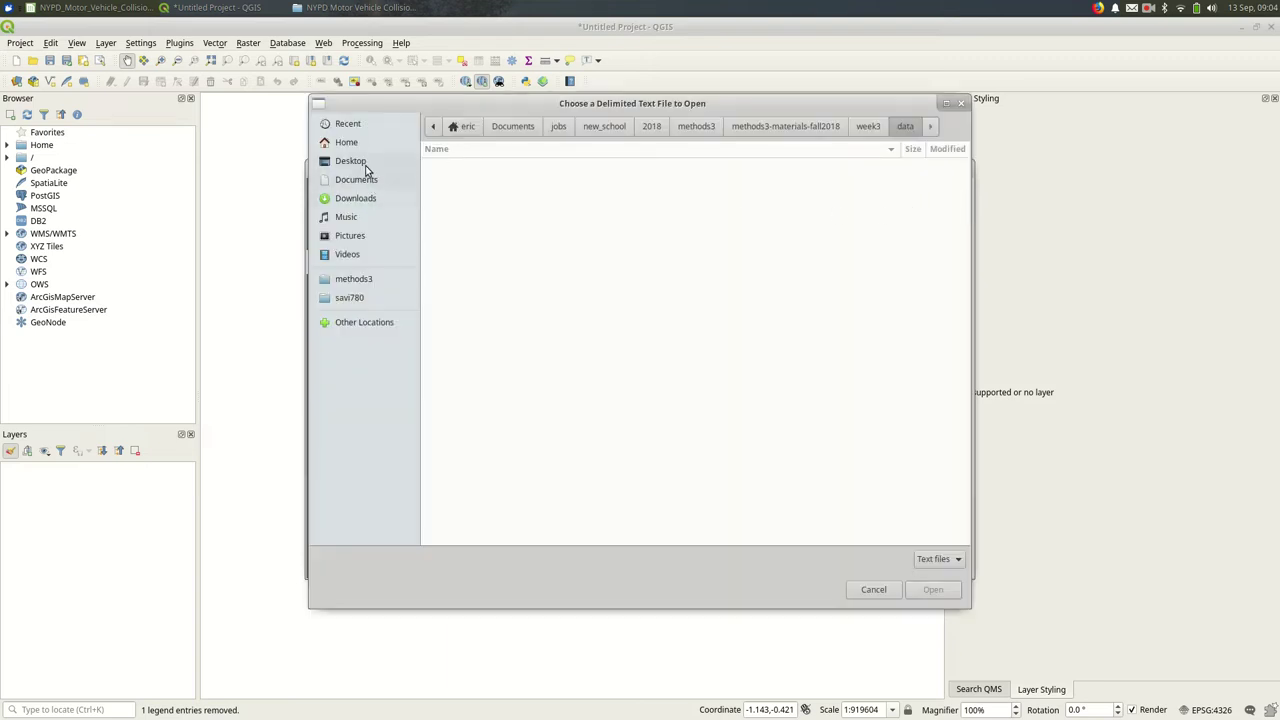
pyautogui.click(364, 163)
pyautogui.click(465, 272)
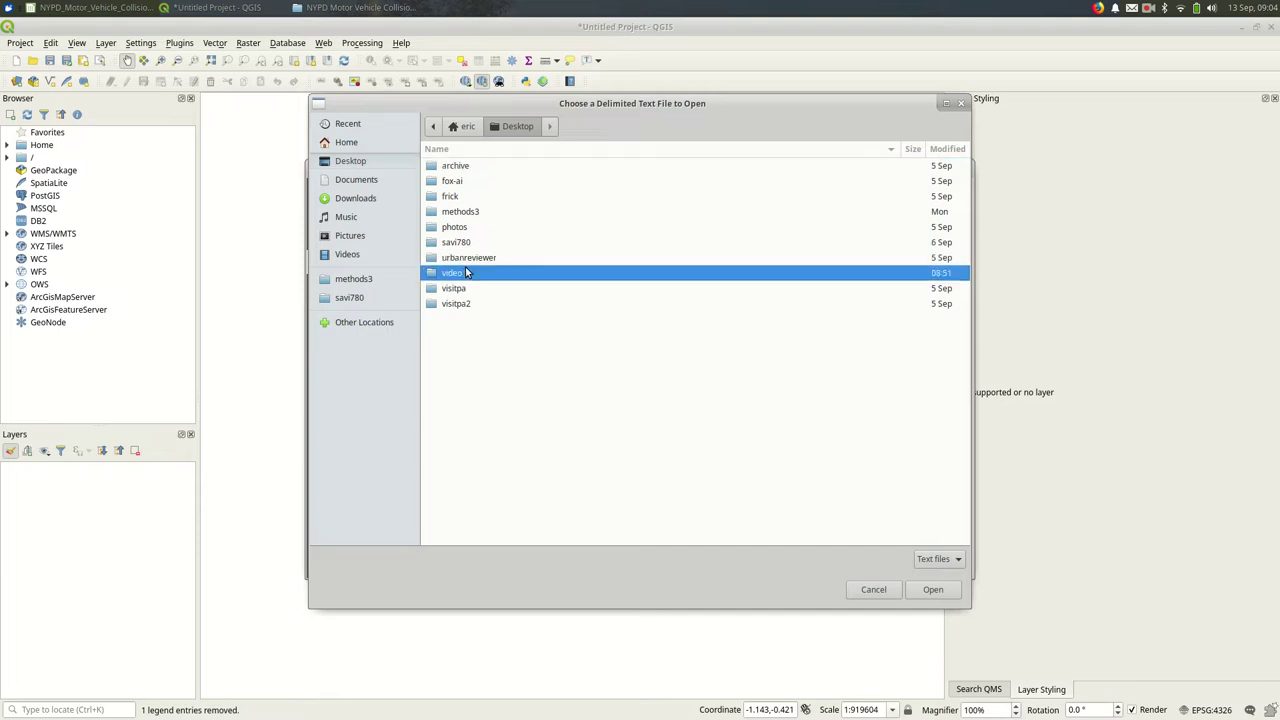
pyautogui.doubleClick(465, 272)
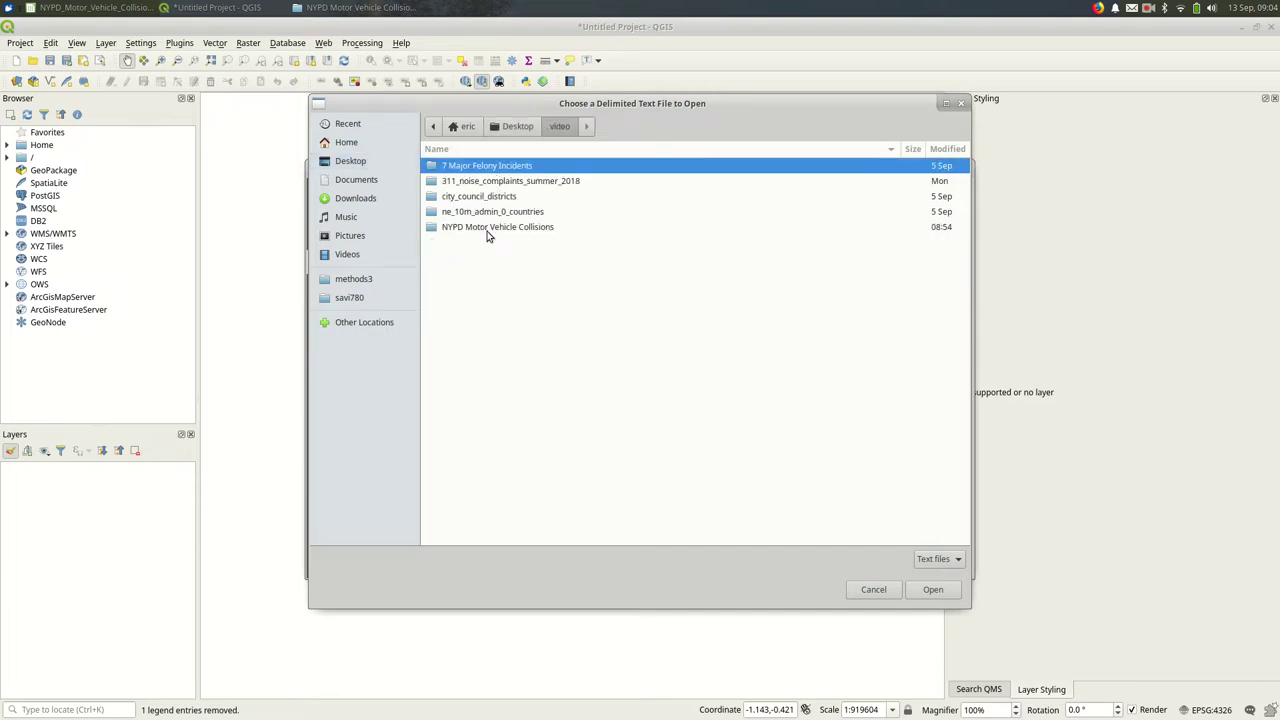
pyautogui.doubleClick(488, 229)
pyautogui.click(933, 589)
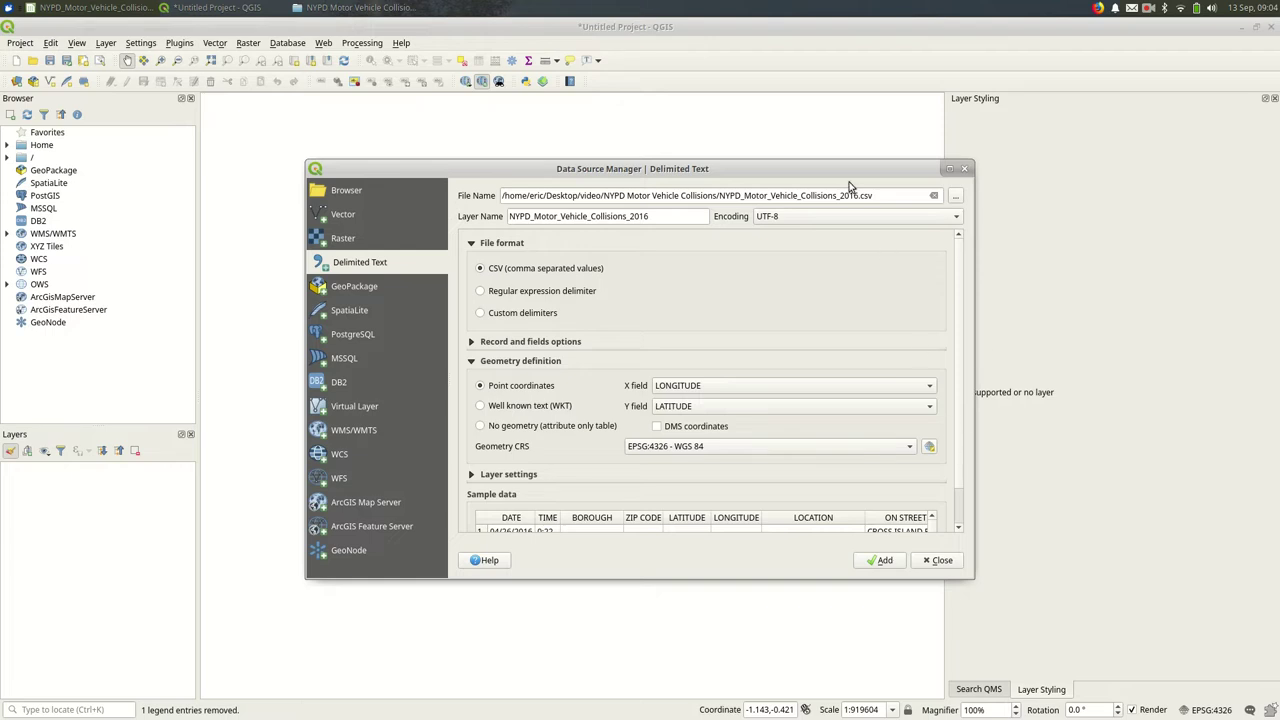
# Move and enlarge the Data Source Manager window, then collapse and re-expand Geometry definition.
pyautogui.moveTo(848, 170); pyautogui.dragTo(725, 113)
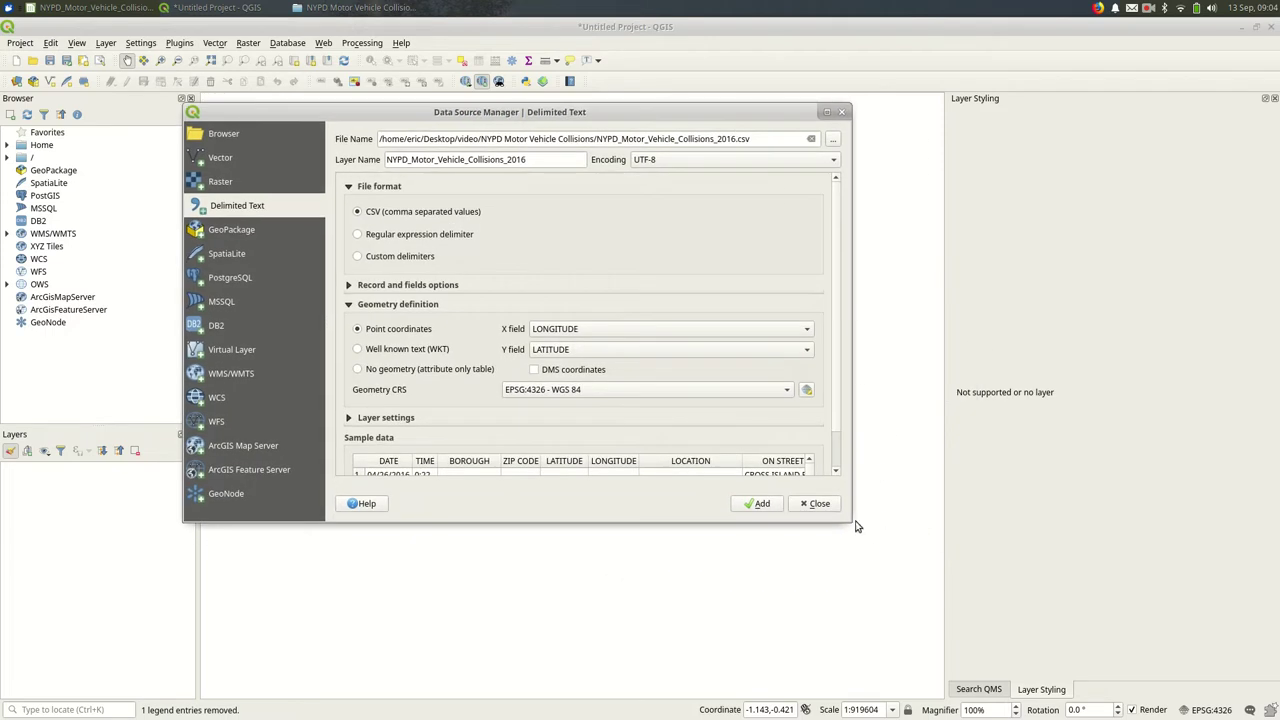
pyautogui.moveTo(850, 521); pyautogui.dragTo(1132, 678)
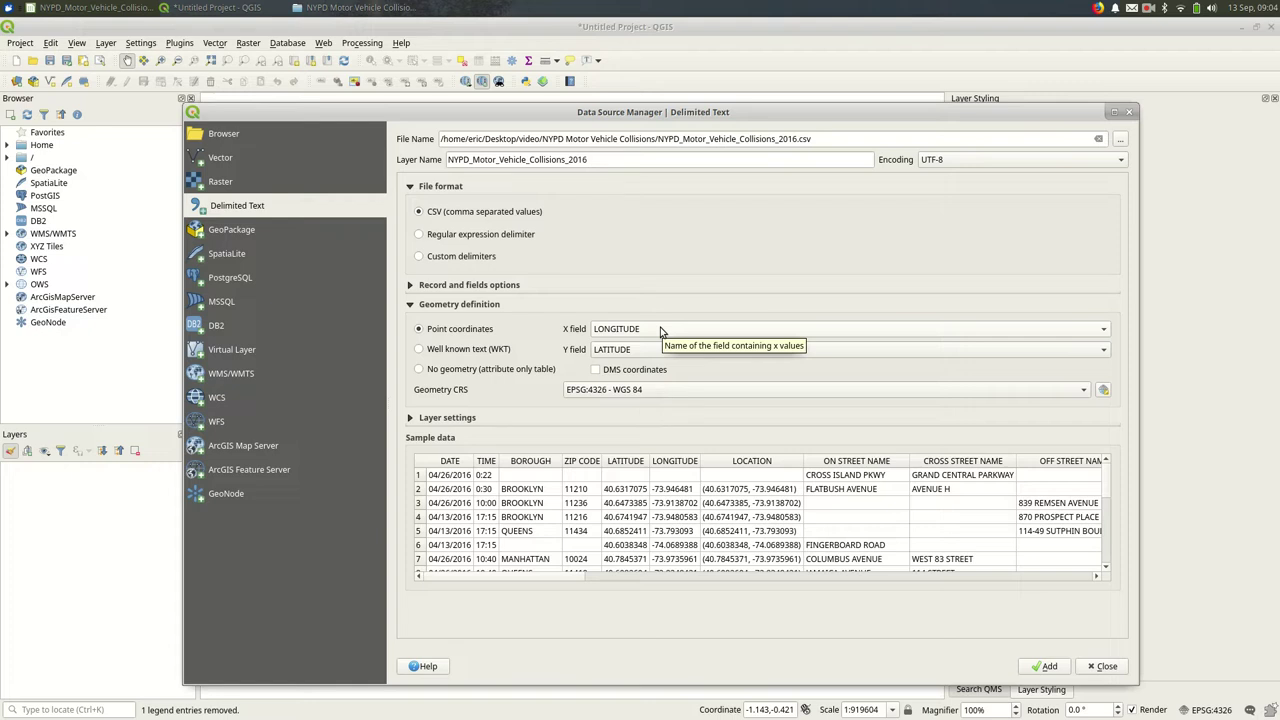
pyautogui.click(478, 304)
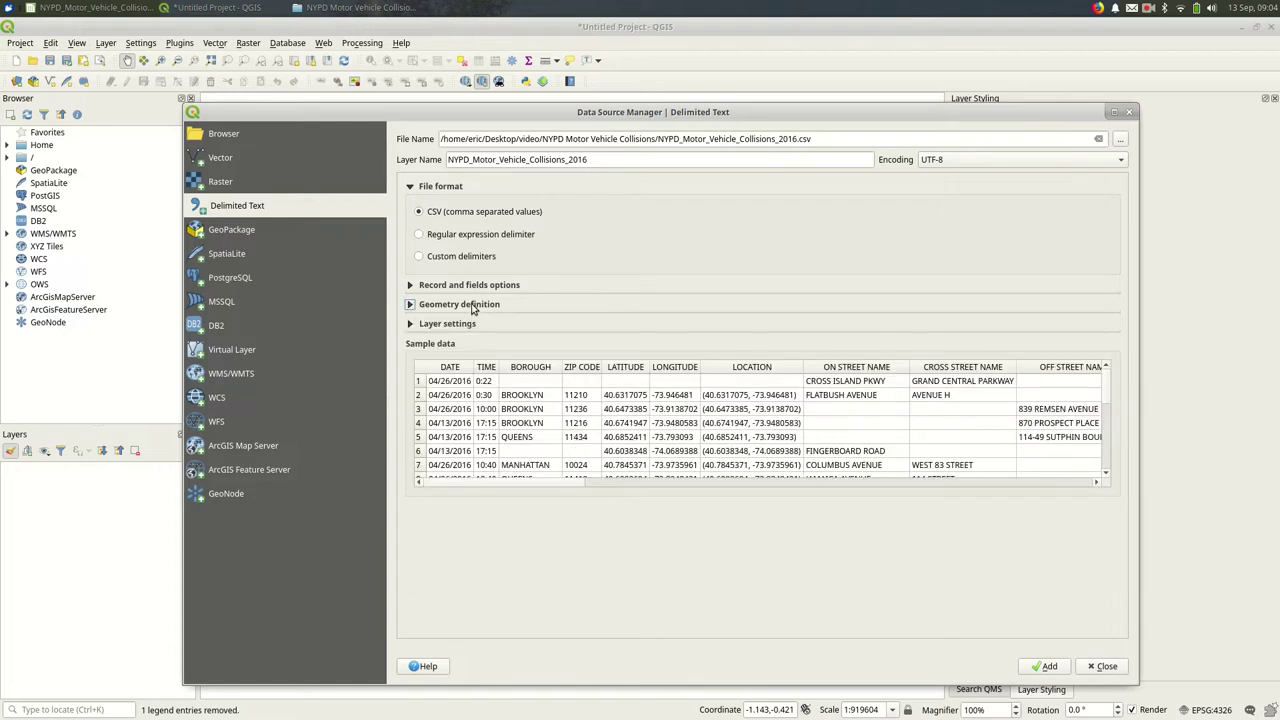
pyautogui.click(430, 305)
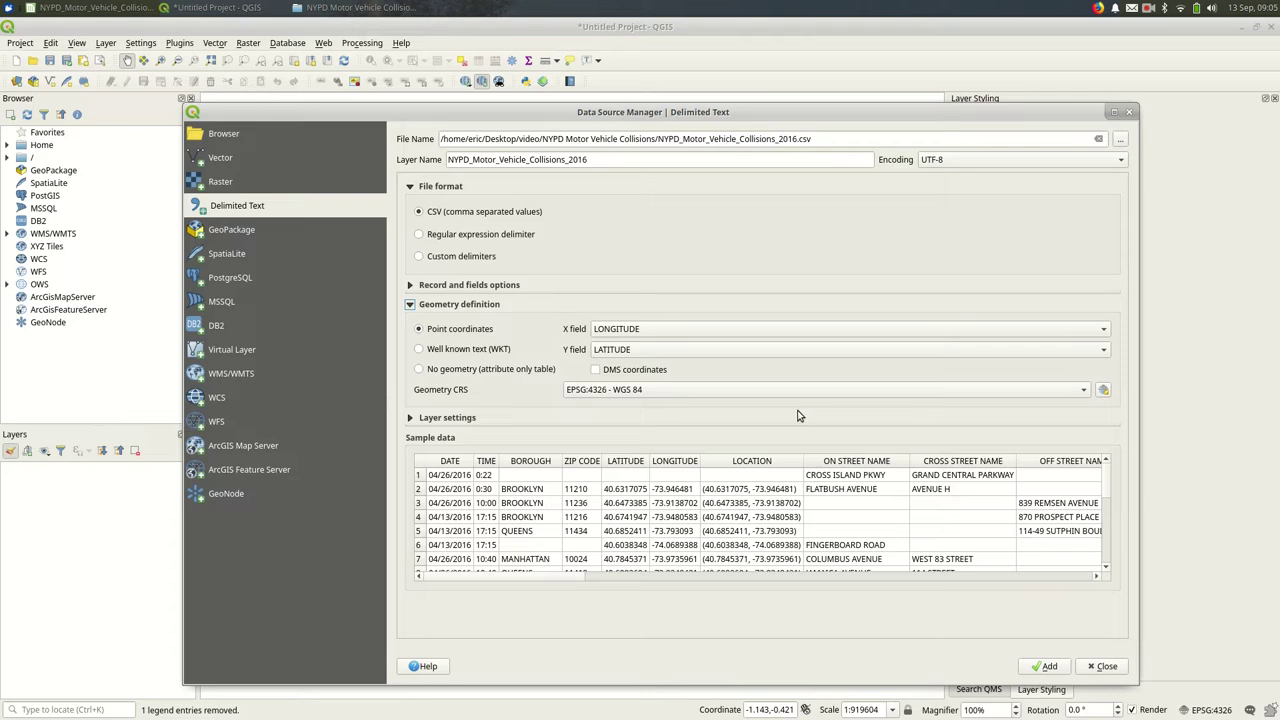
pyautogui.click(683, 391)
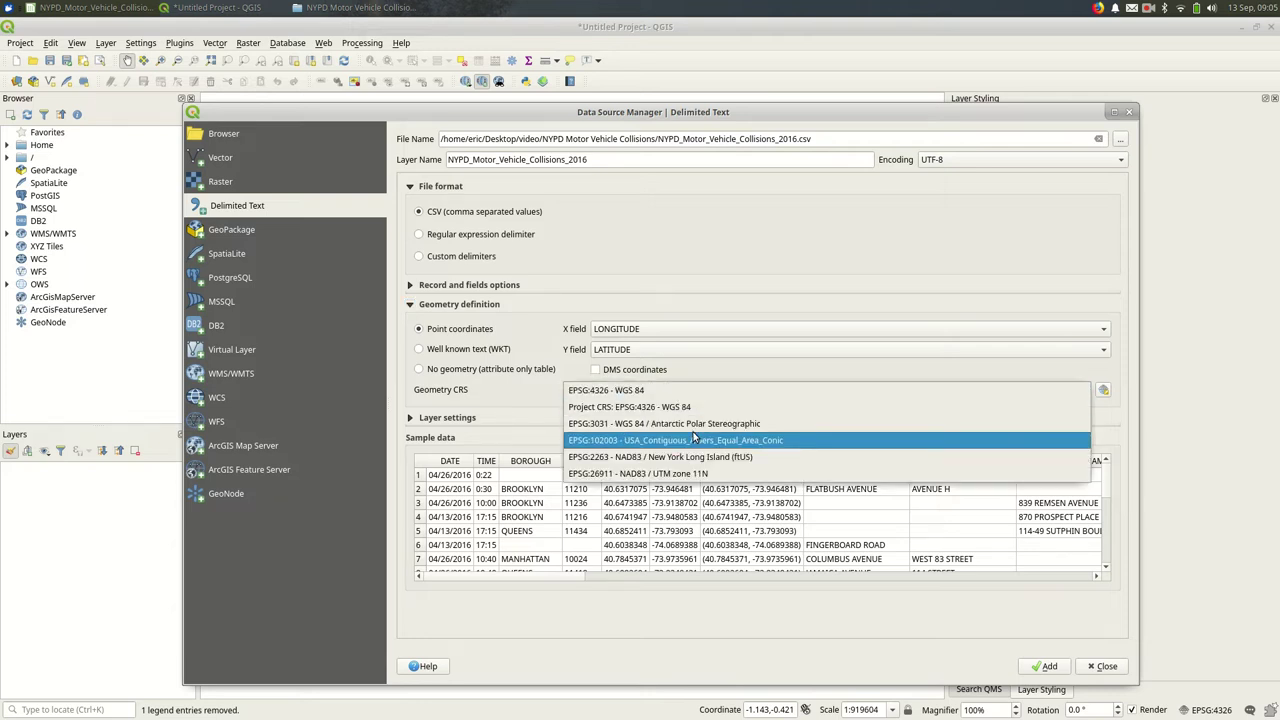
pyautogui.click(713, 385)
pyautogui.scroll(-1, 706, 390)
pyautogui.click(706, 392)
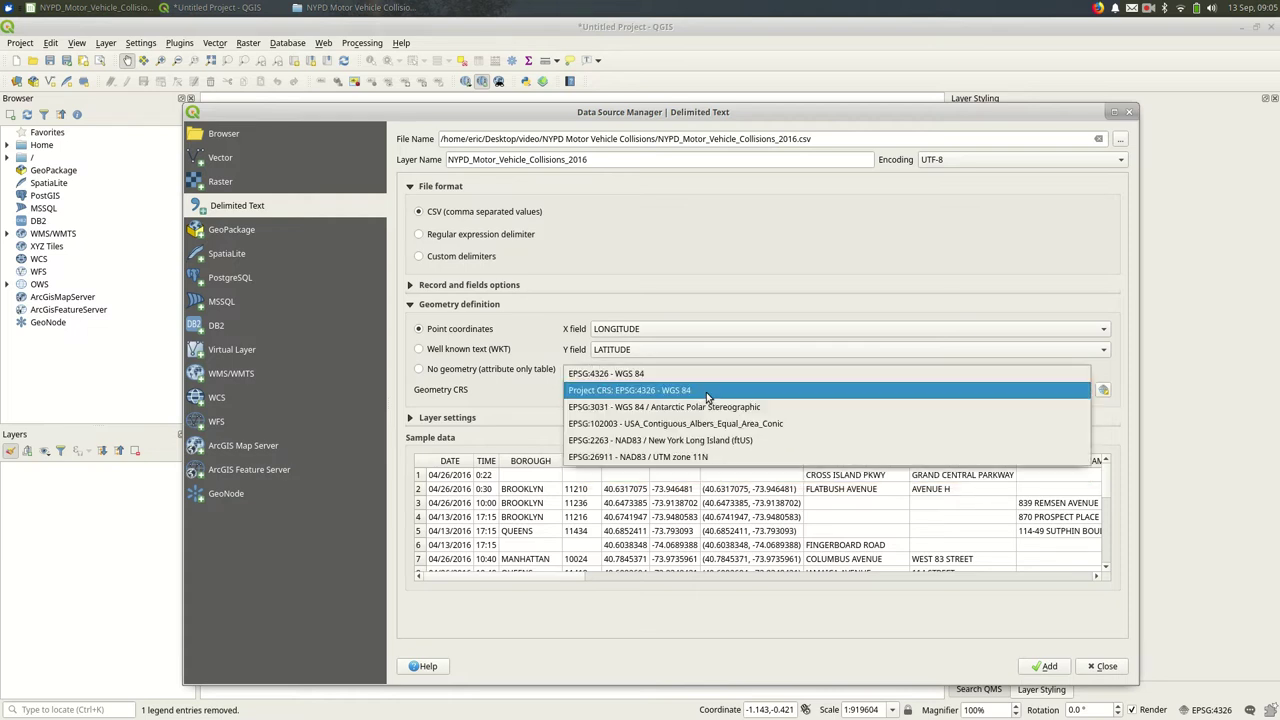
pyautogui.click(707, 374)
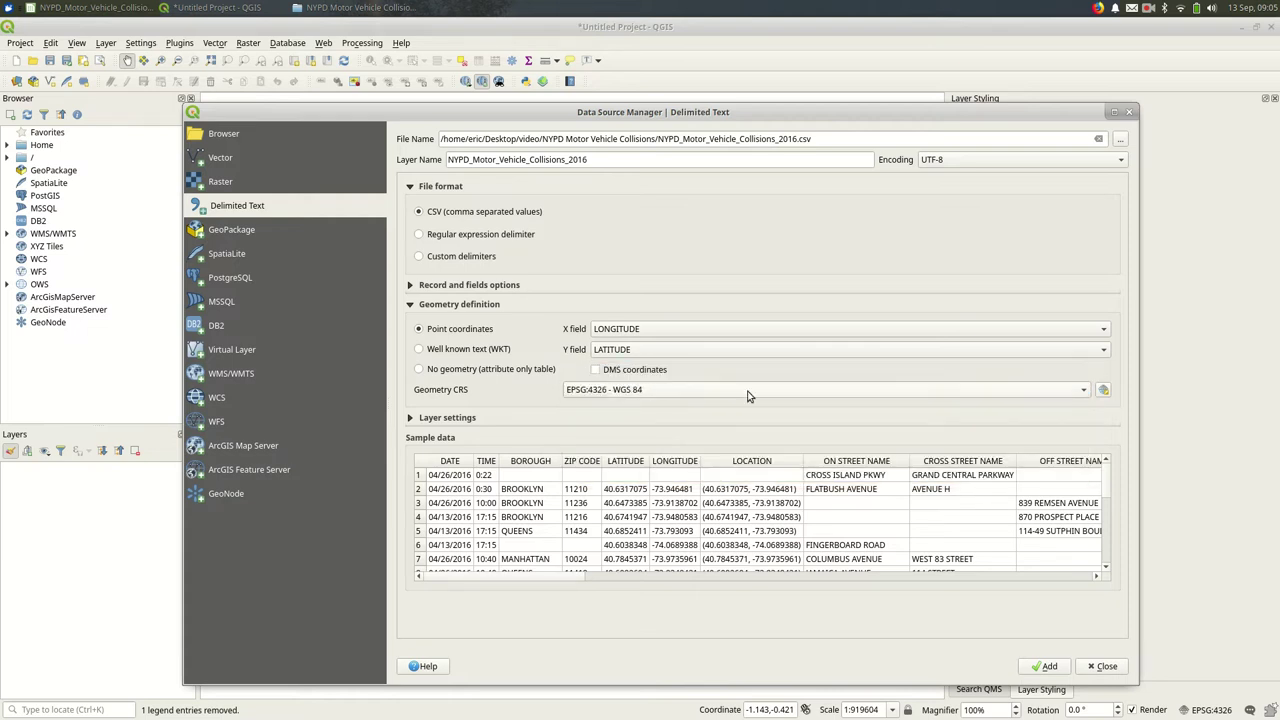
pyautogui.click(1103, 392)
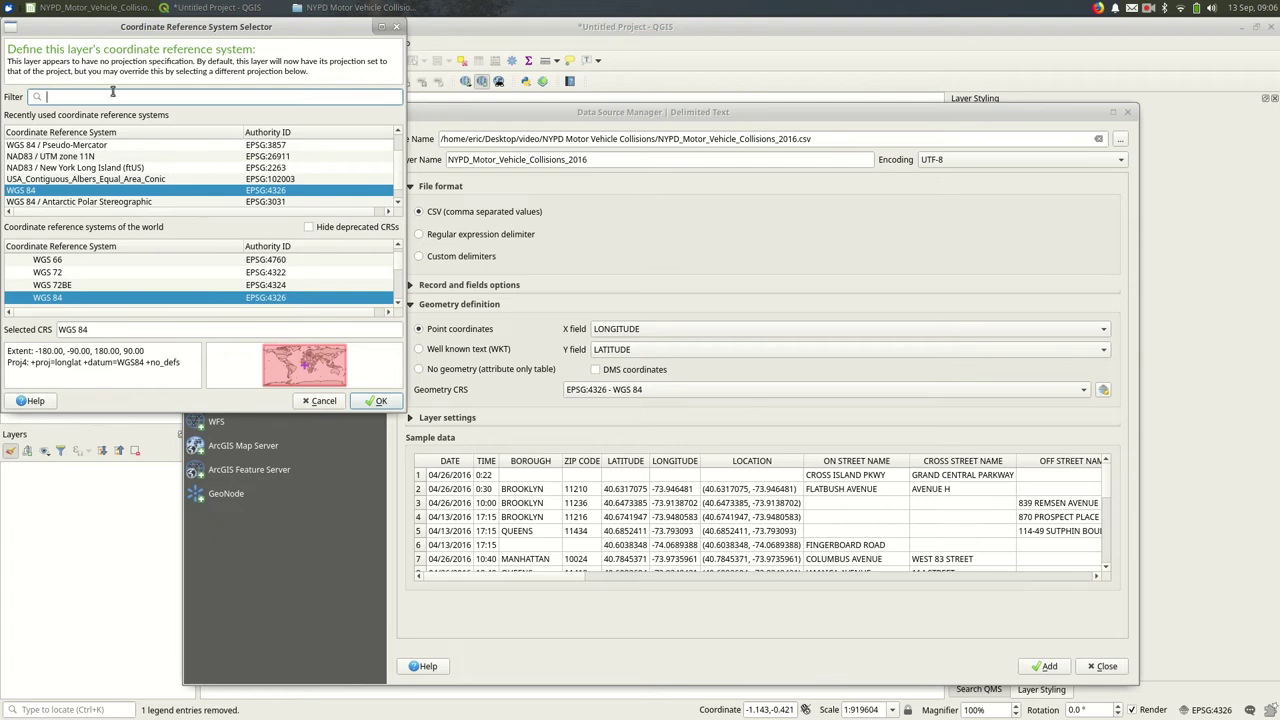
pyautogui.write('alber')
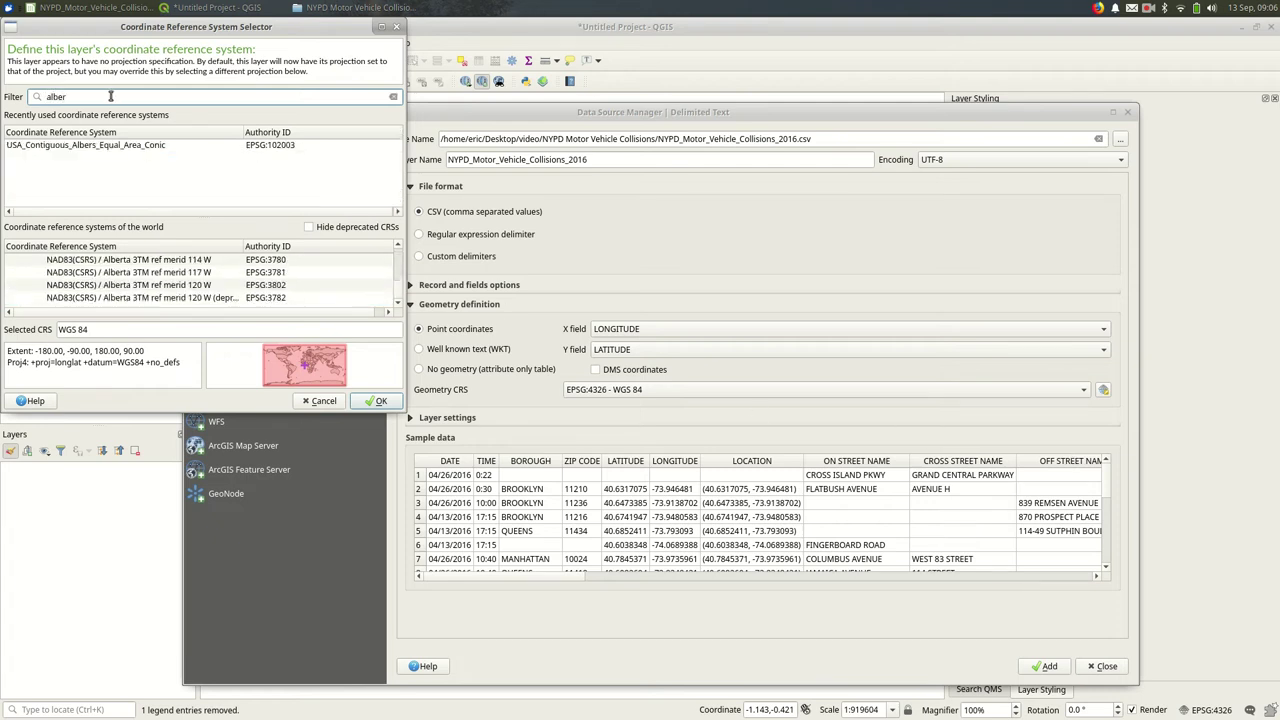
pyautogui.write('s')
pyautogui.click(319, 400)
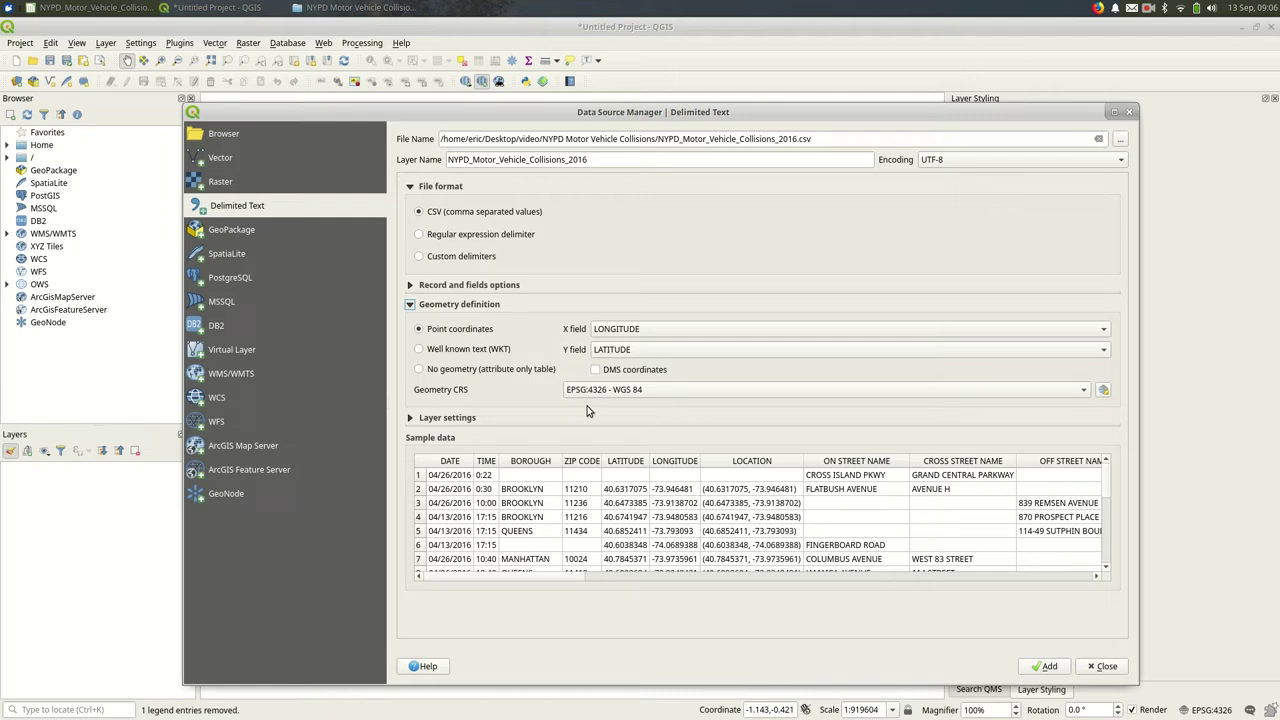
# Add the collisions CSV as a point layer and close the Data Source Manager.
pyautogui.click(1047, 666)
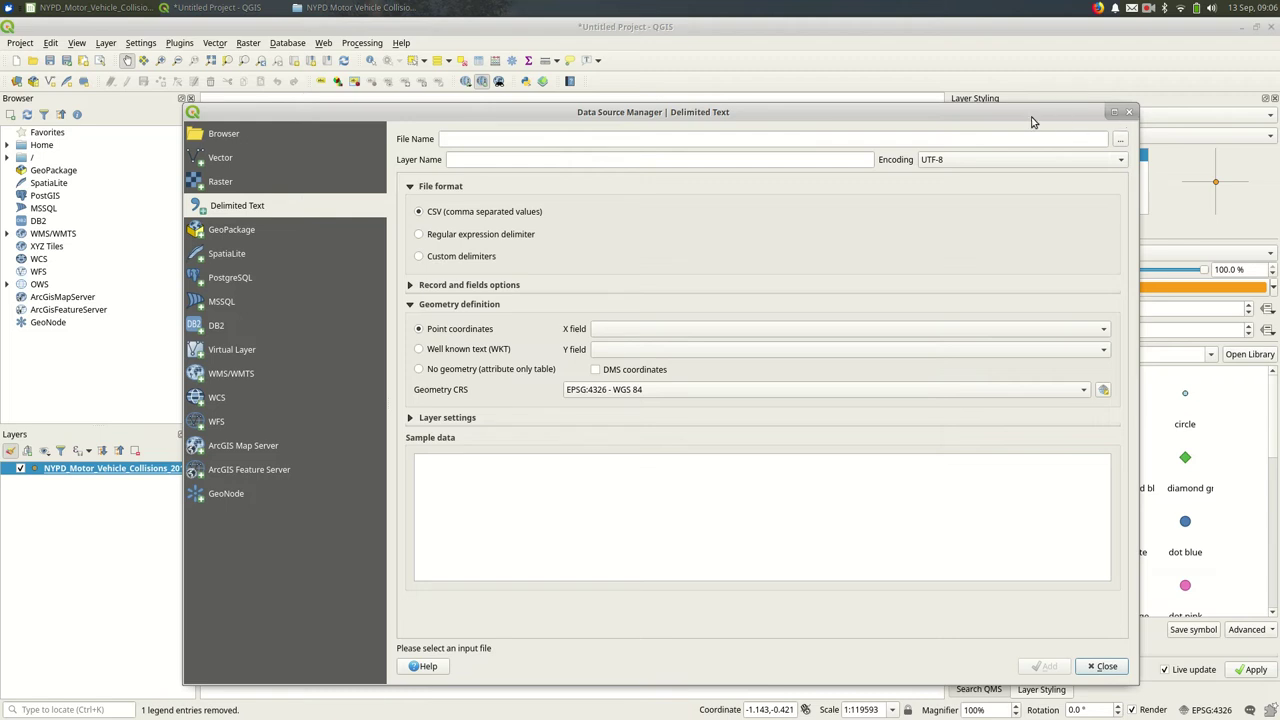
pyautogui.moveTo(1033, 122); pyautogui.dragTo(968, 76)
pyautogui.click(1064, 69)
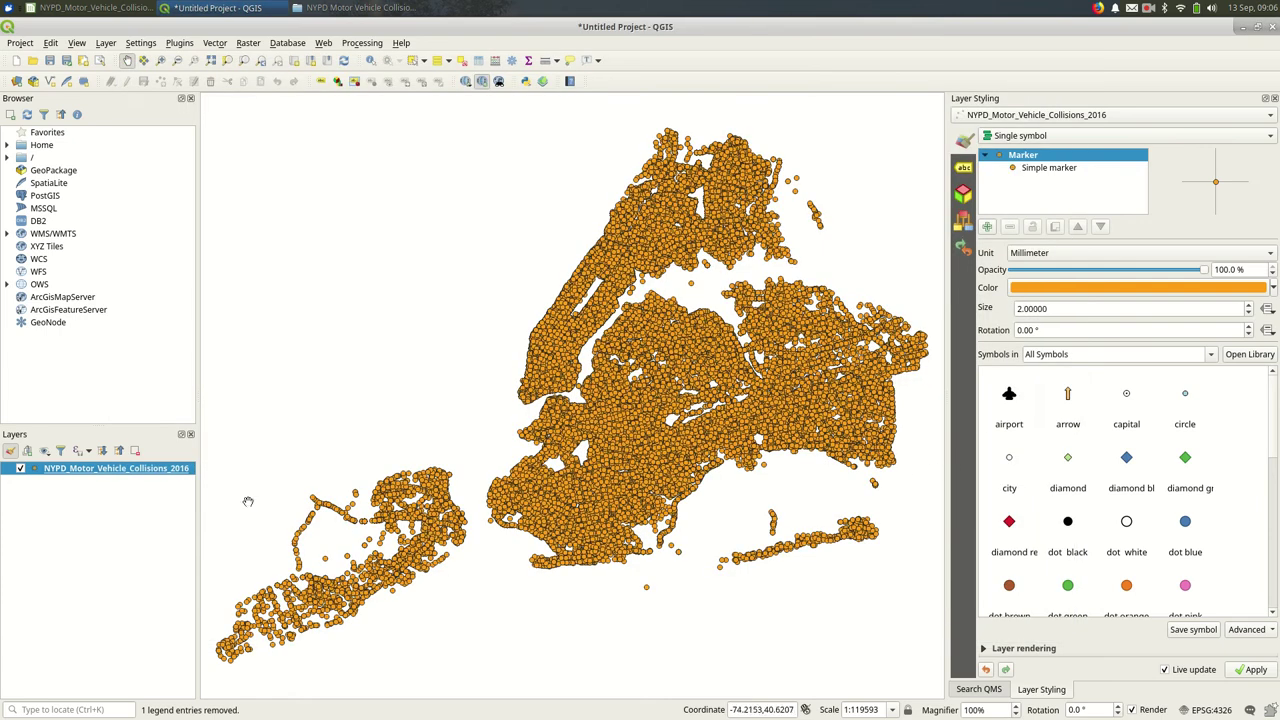
# Review the collisions layer's attribute table showing 80879 records, then close it.
pyautogui.rightClick(121, 472)
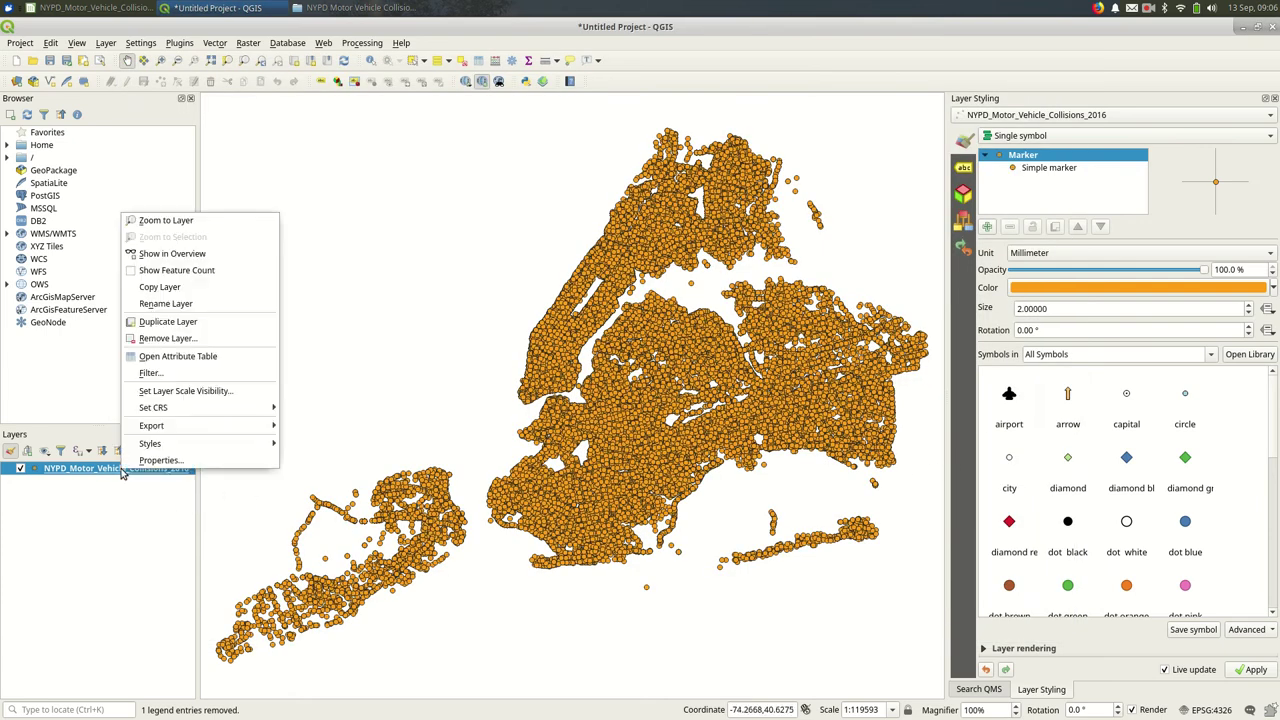
pyautogui.click(200, 357)
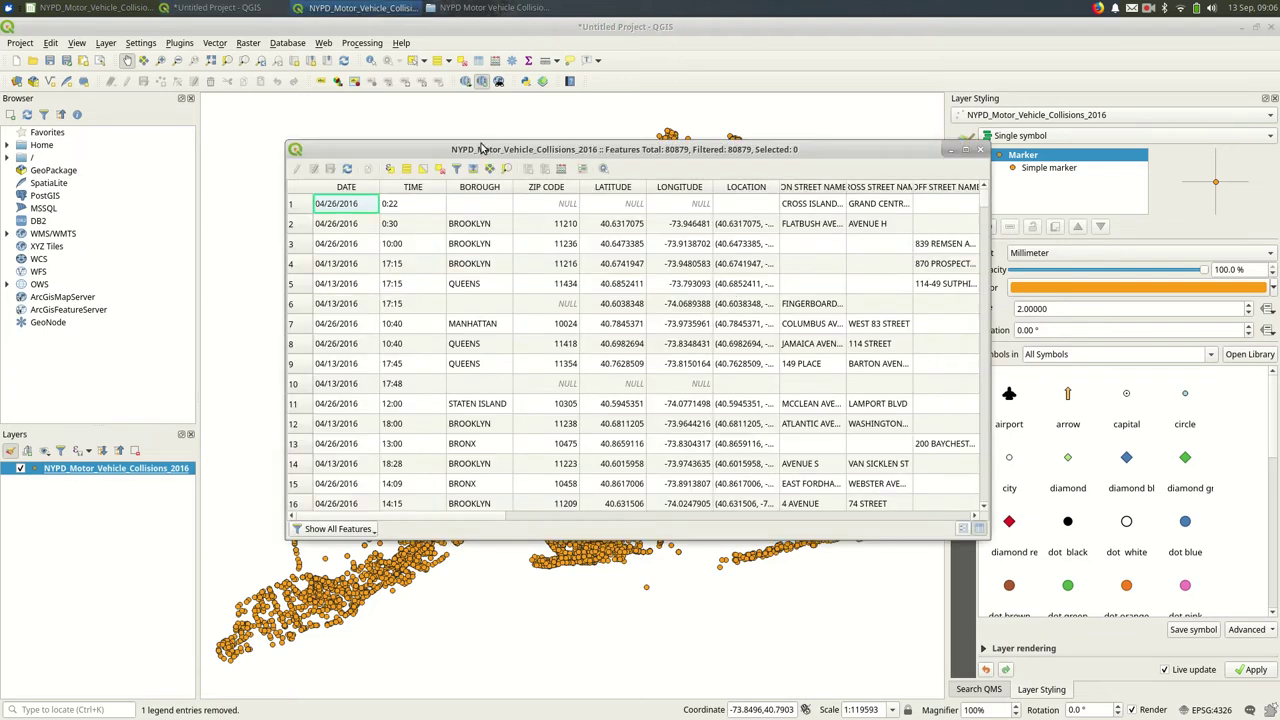
pyautogui.moveTo(481, 148); pyautogui.dragTo(759, 312)
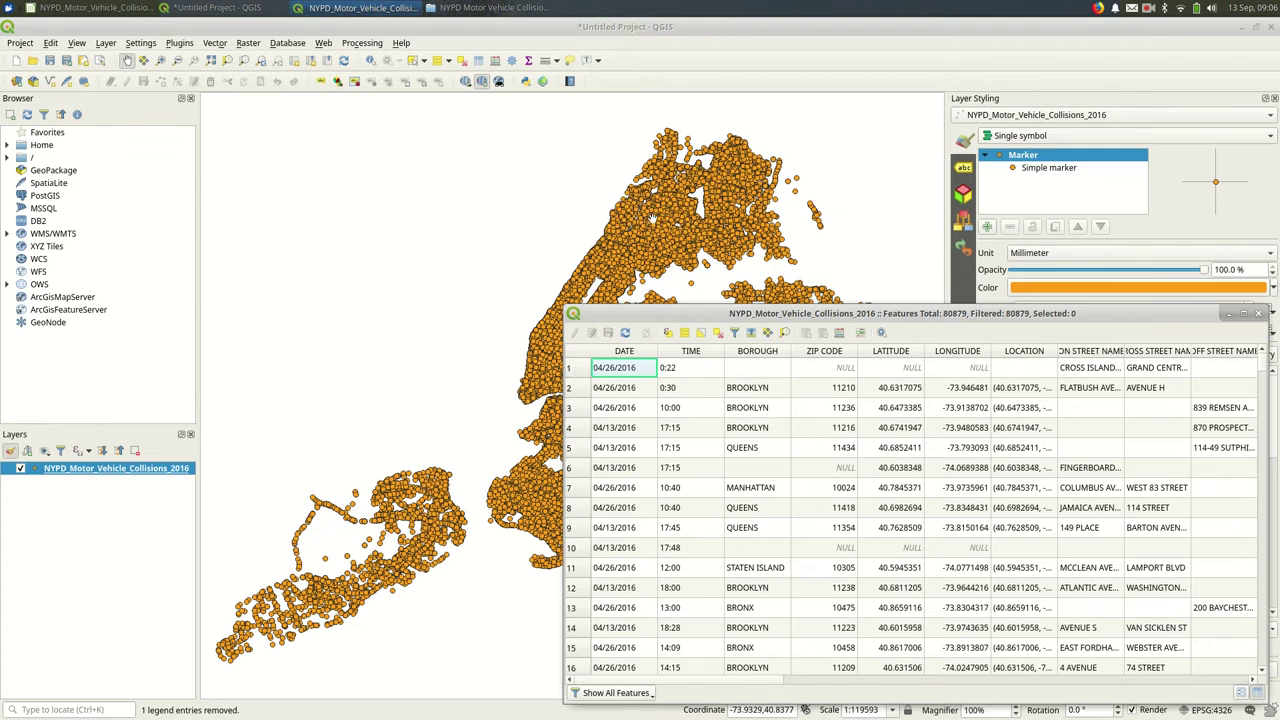
pyautogui.click(1258, 313)
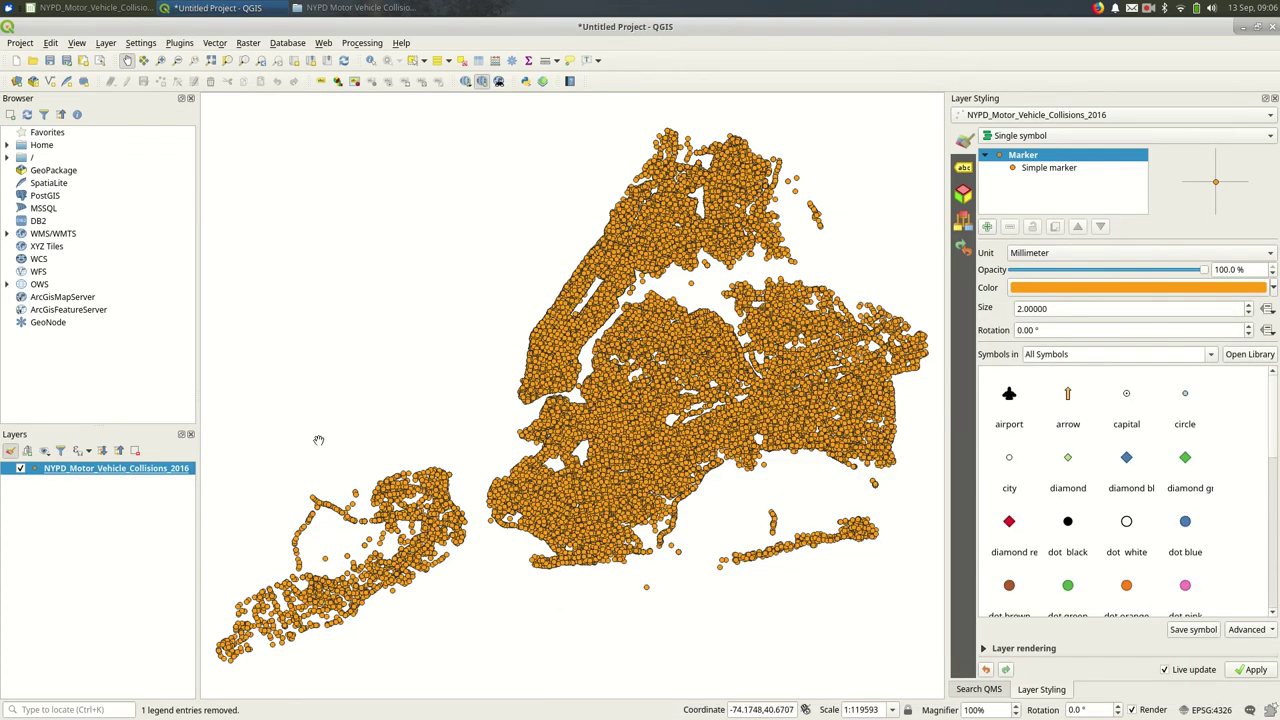
# Open the city_council_districts folder in the file manager and drag nycc.shp onto the QGIS map.
pyautogui.hotkey('alt', 'Tab')
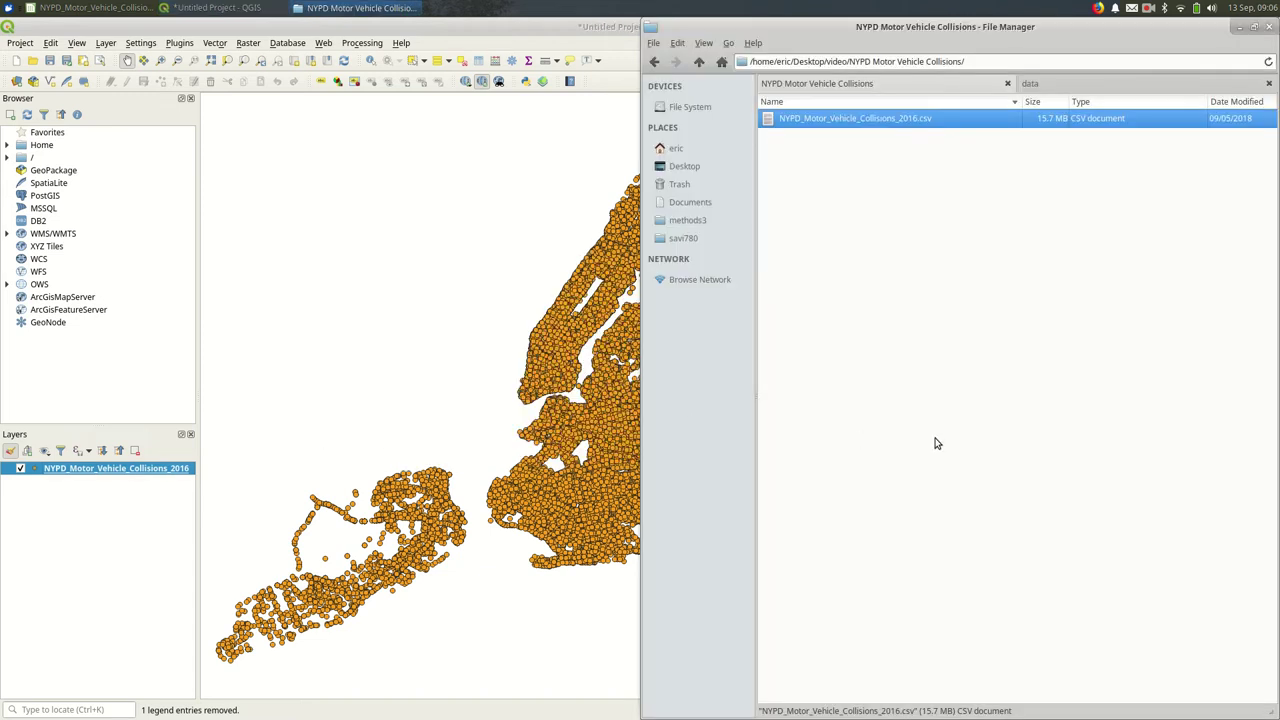
pyautogui.hotkey('alt', 'Up')
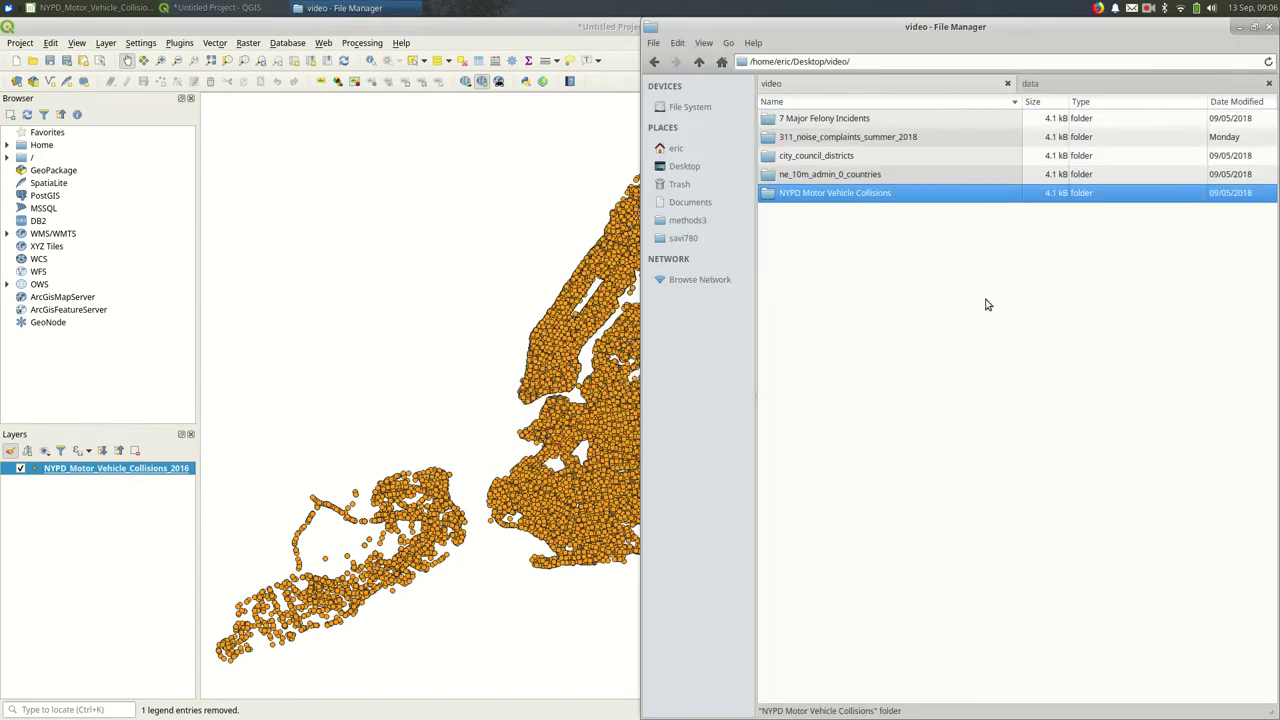
pyautogui.click(801, 155)
pyautogui.doubleClick(801, 155)
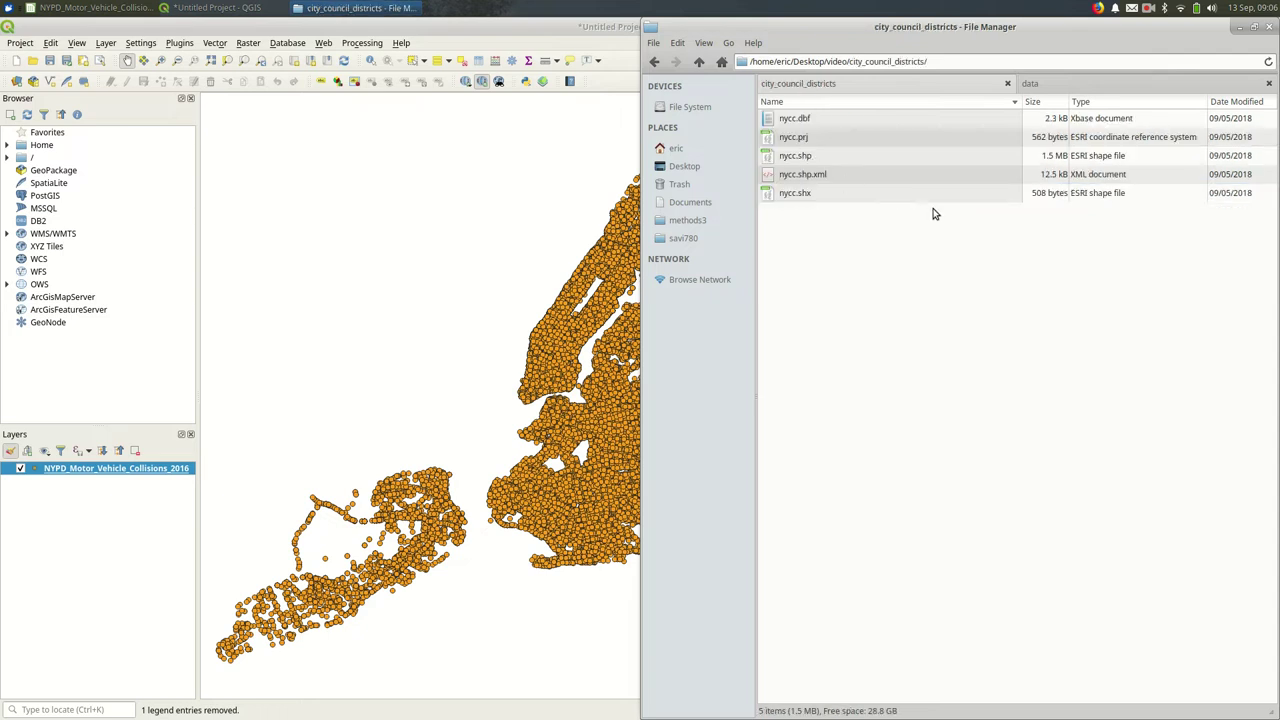
pyautogui.moveTo(849, 160); pyautogui.dragTo(114, 586)
# Move the collisions layer above nycc in the Layers panel and hide its points.
pyautogui.hotkey('alt', 'Tab')
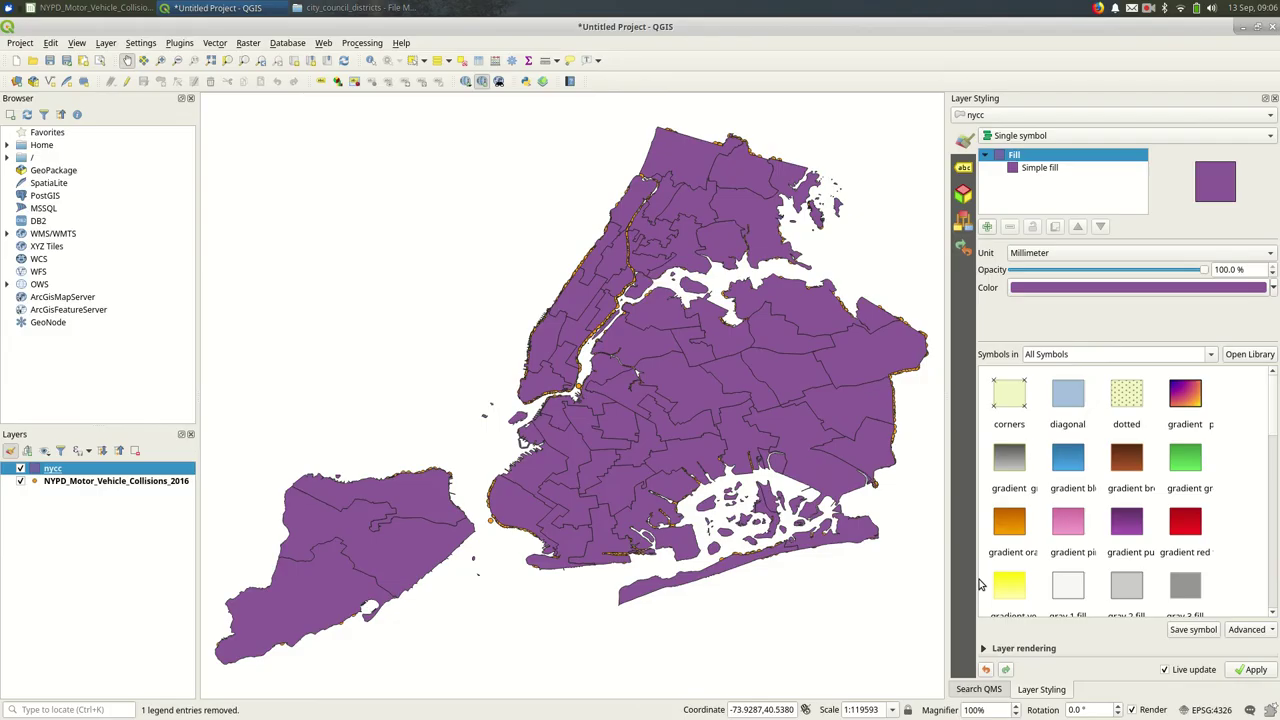
pyautogui.moveTo(133, 481)
pyautogui.mouseDown()
pyautogui.moveTo(120, 500)
pyautogui.moveTo(110, 464)
pyautogui.mouseUp()
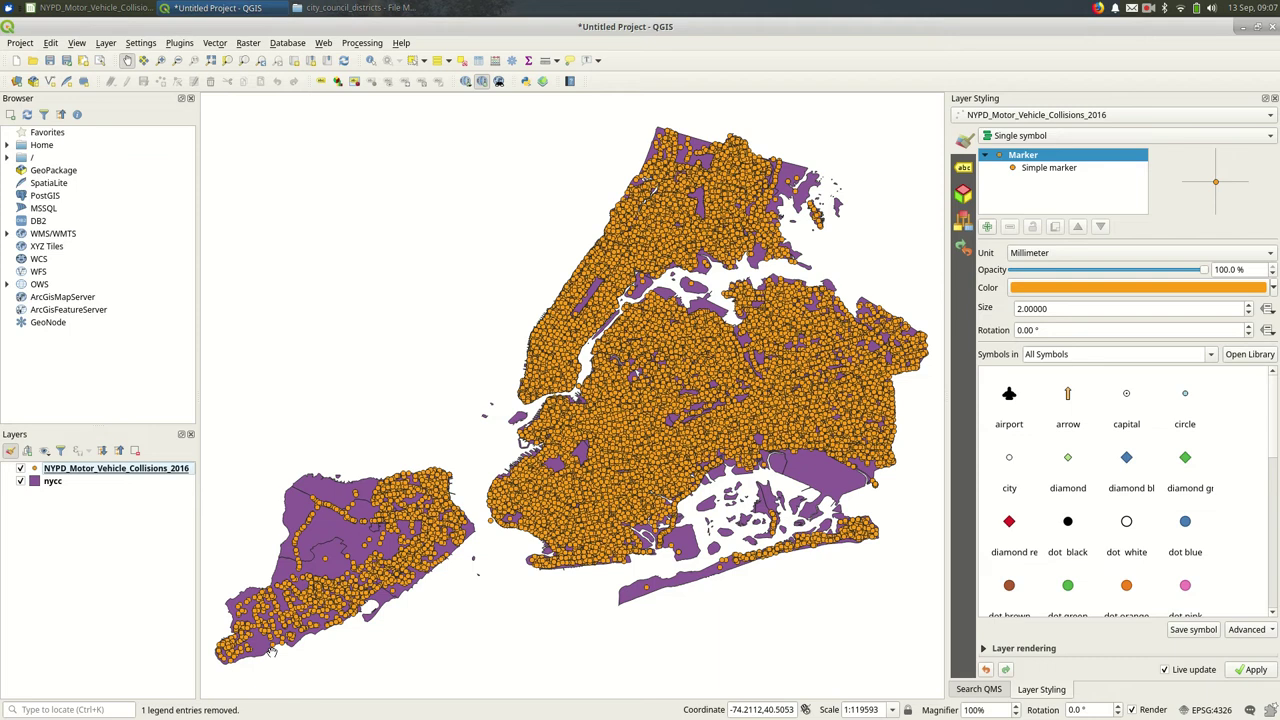
pyautogui.click(20, 469)
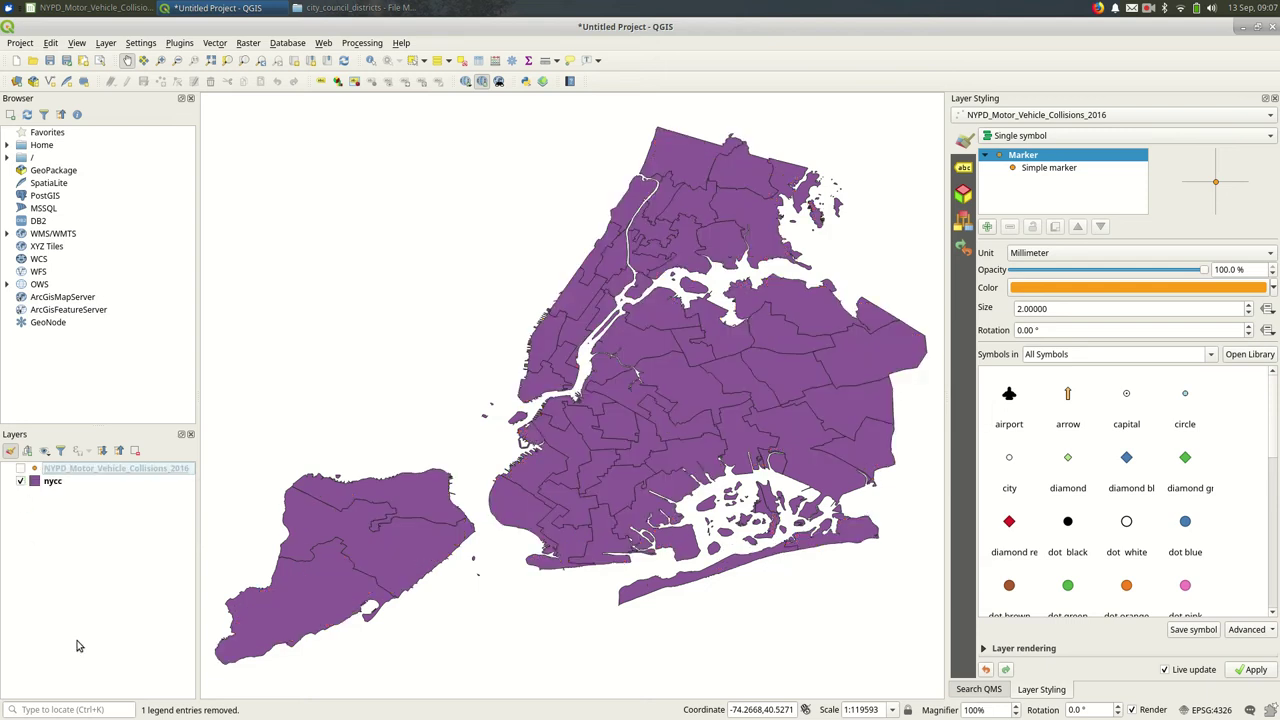
# Load NYPD_7_Major_Felony_Incidents.csv into the Delimited Text import with XCoordinate/YCoordinate as X/Y fields.
pyautogui.click(105, 43)
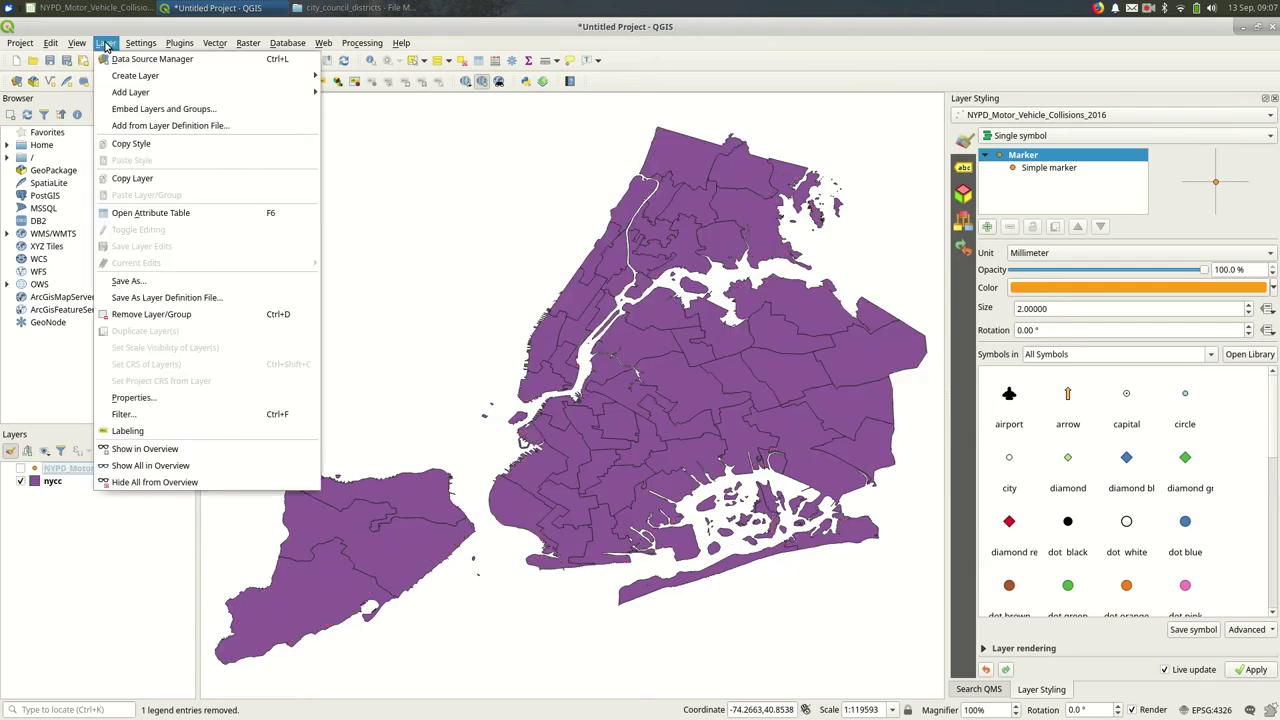
pyautogui.click(122, 59)
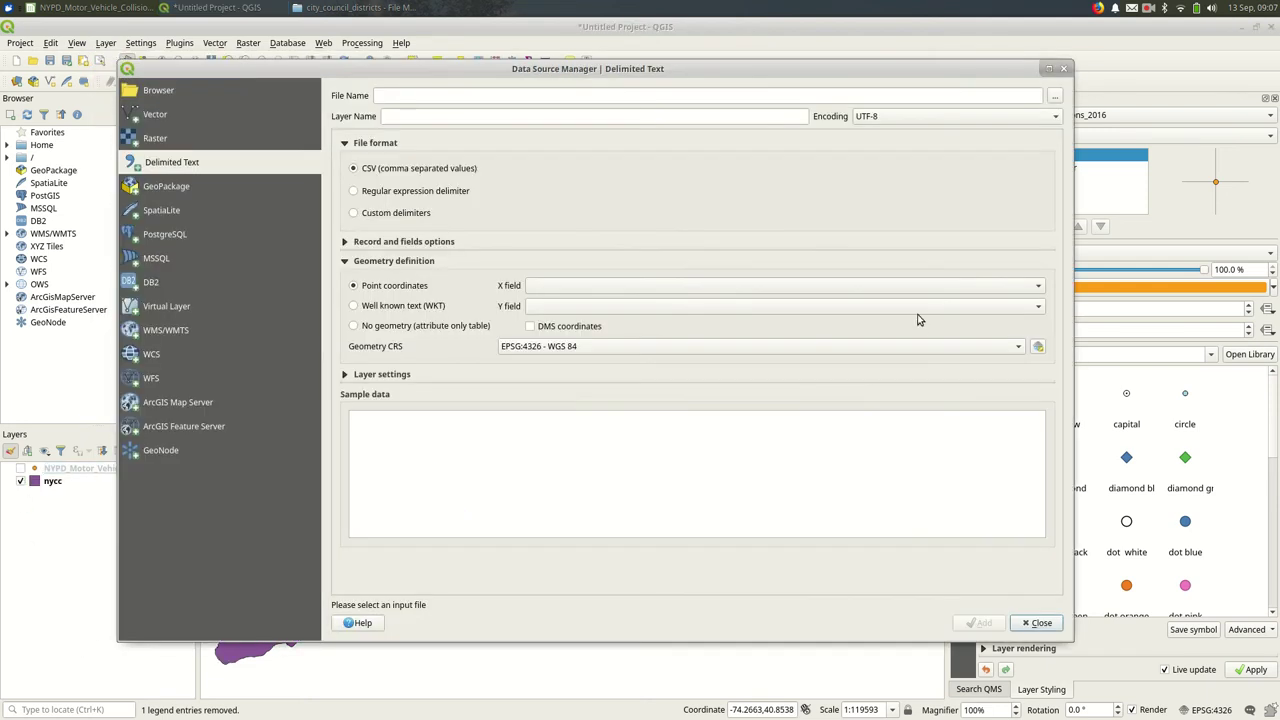
pyautogui.click(1055, 96)
pyautogui.click(545, 127)
pyautogui.doubleClick(543, 166)
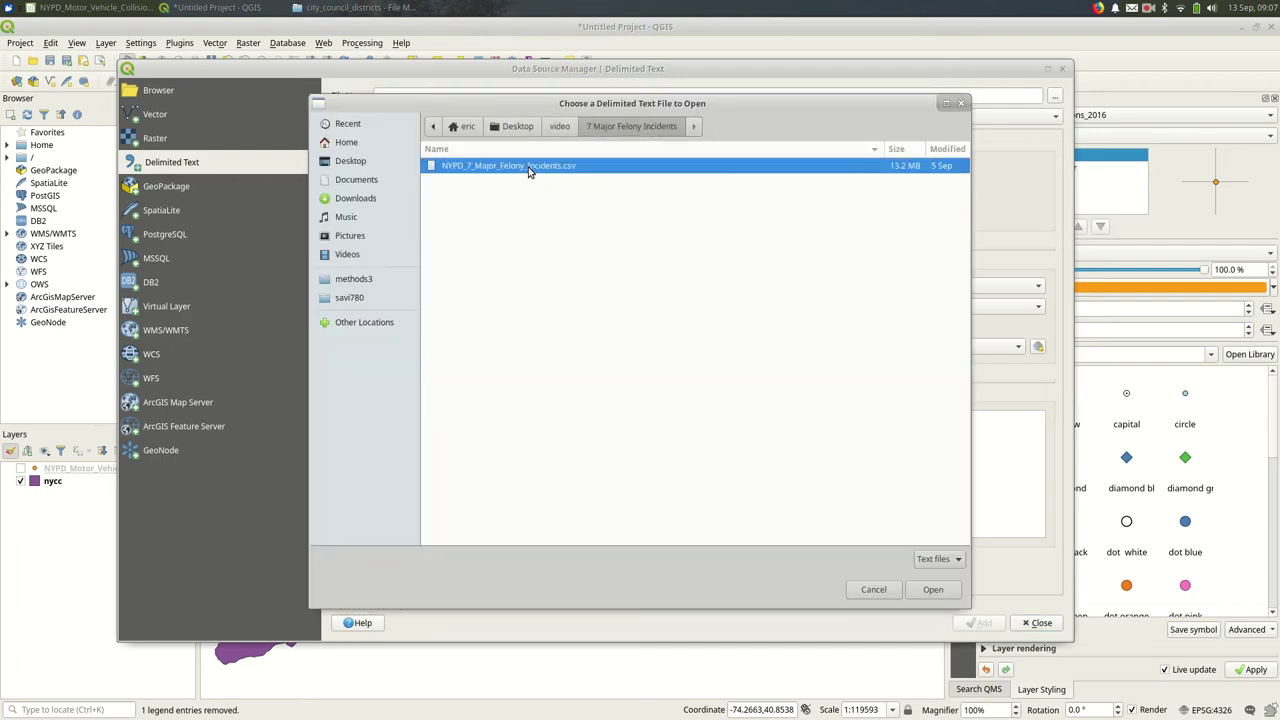
pyautogui.doubleClick(530, 170)
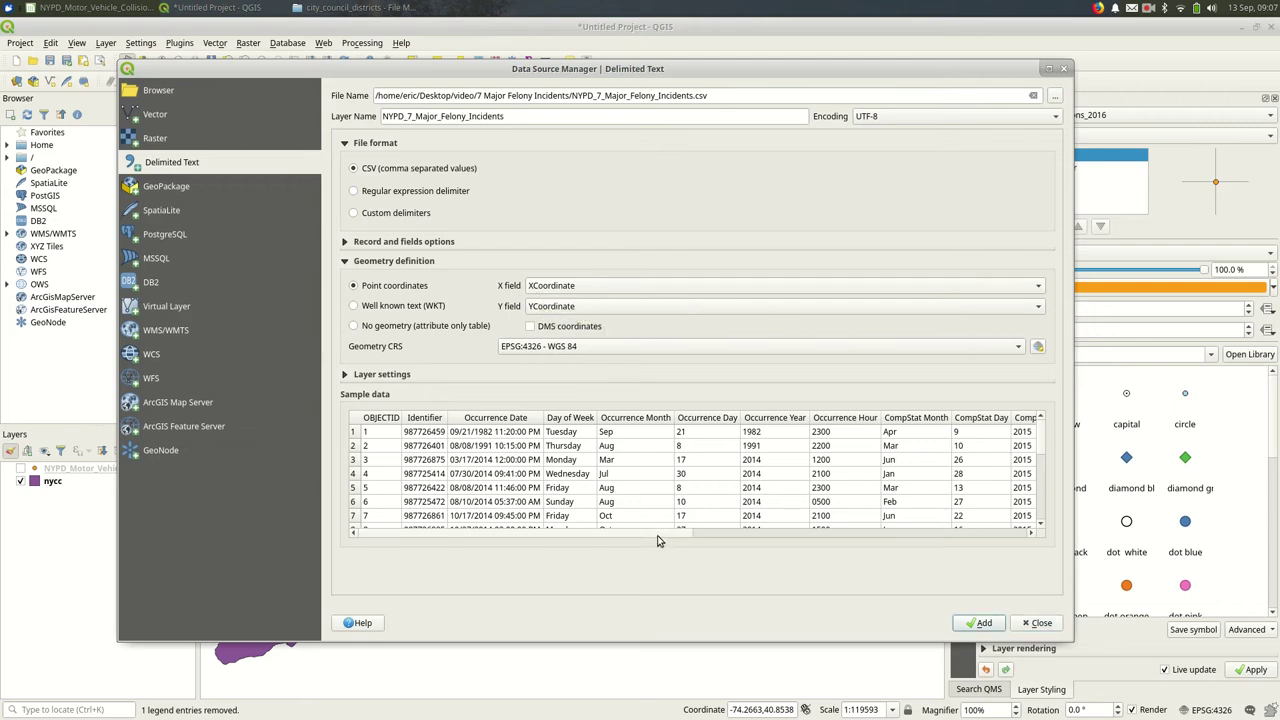
pyautogui.moveTo(660, 535); pyautogui.dragTo(1030, 551)
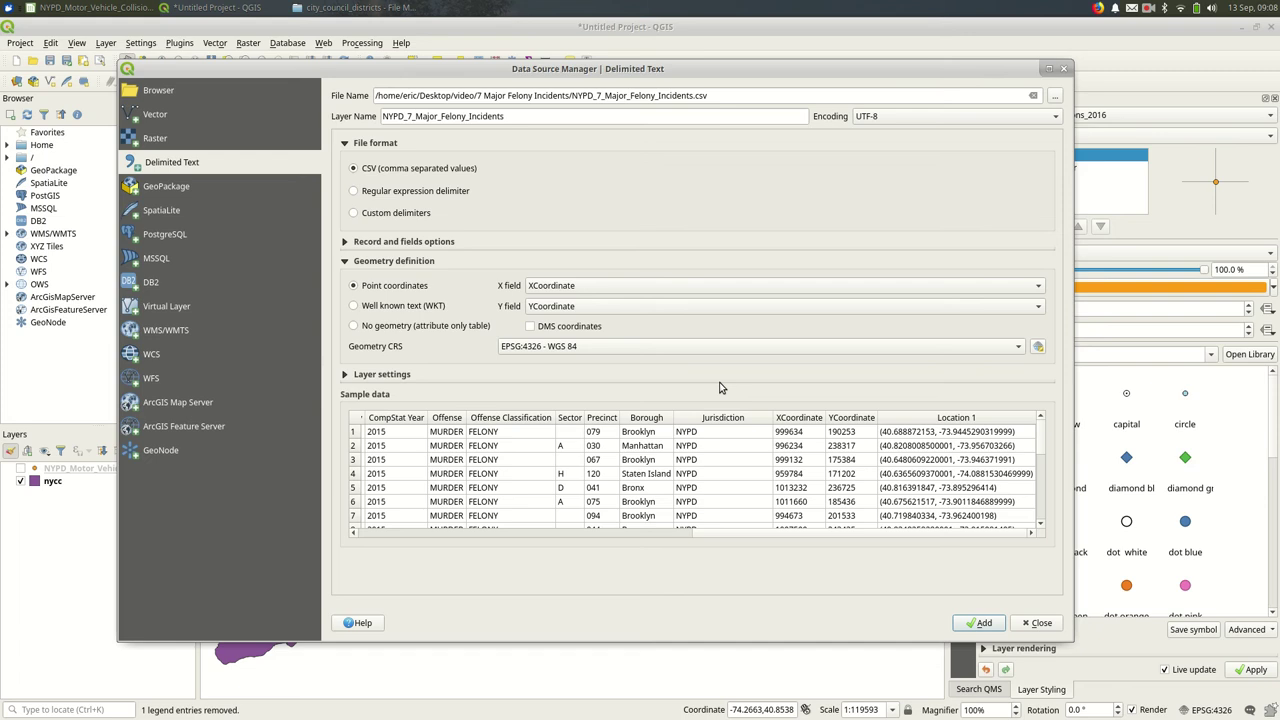
pyautogui.click(728, 348)
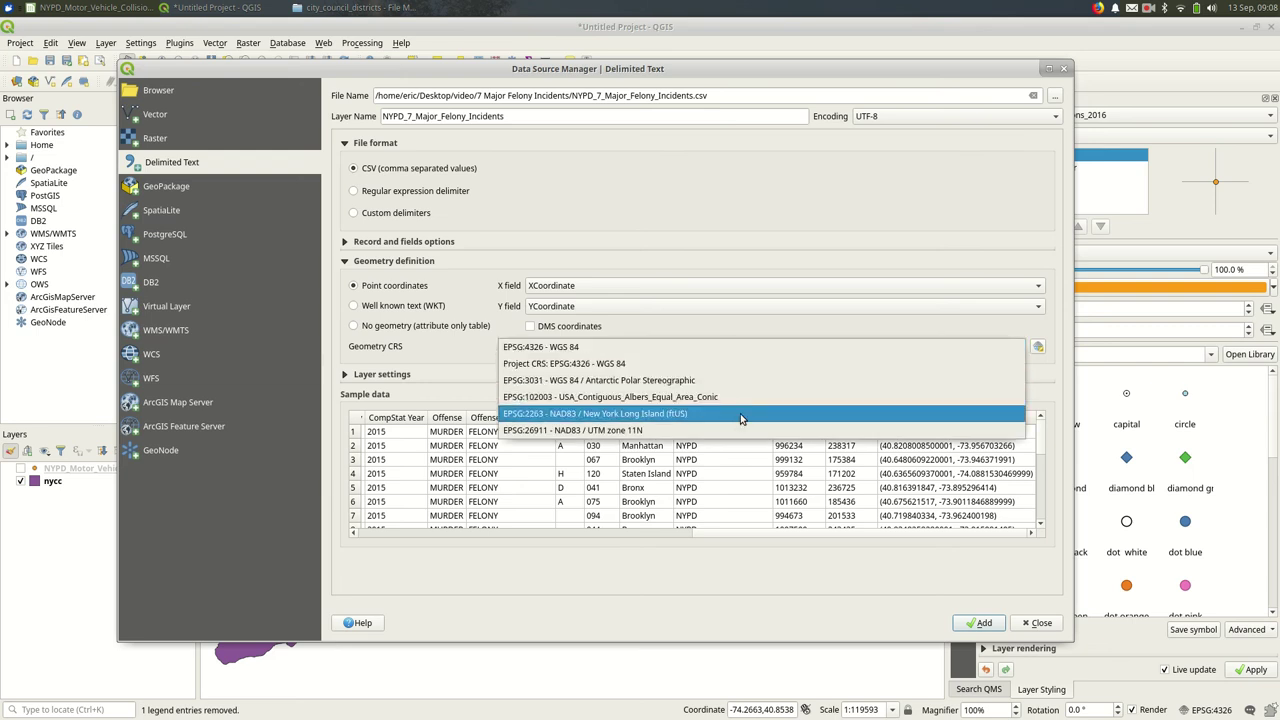
# Filter the CRS selector for 2263 and apply NAD83 / New York Long Island (ftUS) to the felony import.
pyautogui.click(1054, 386)
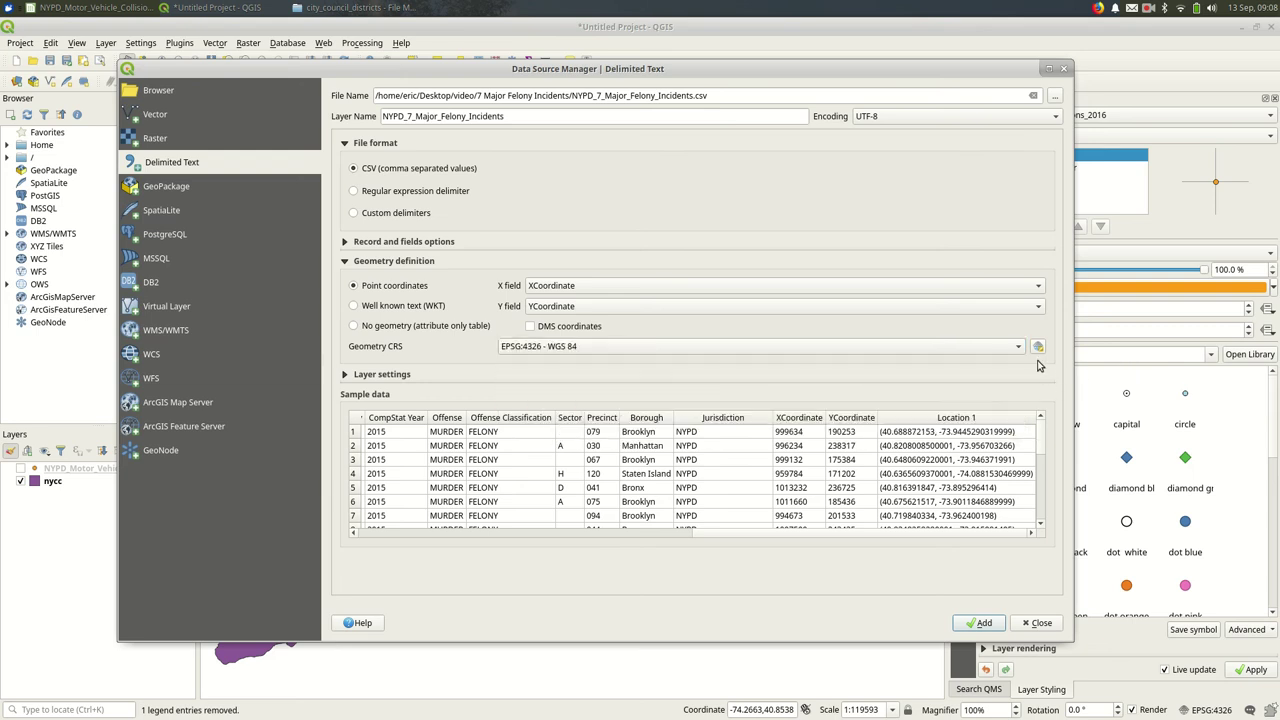
pyautogui.click(1039, 347)
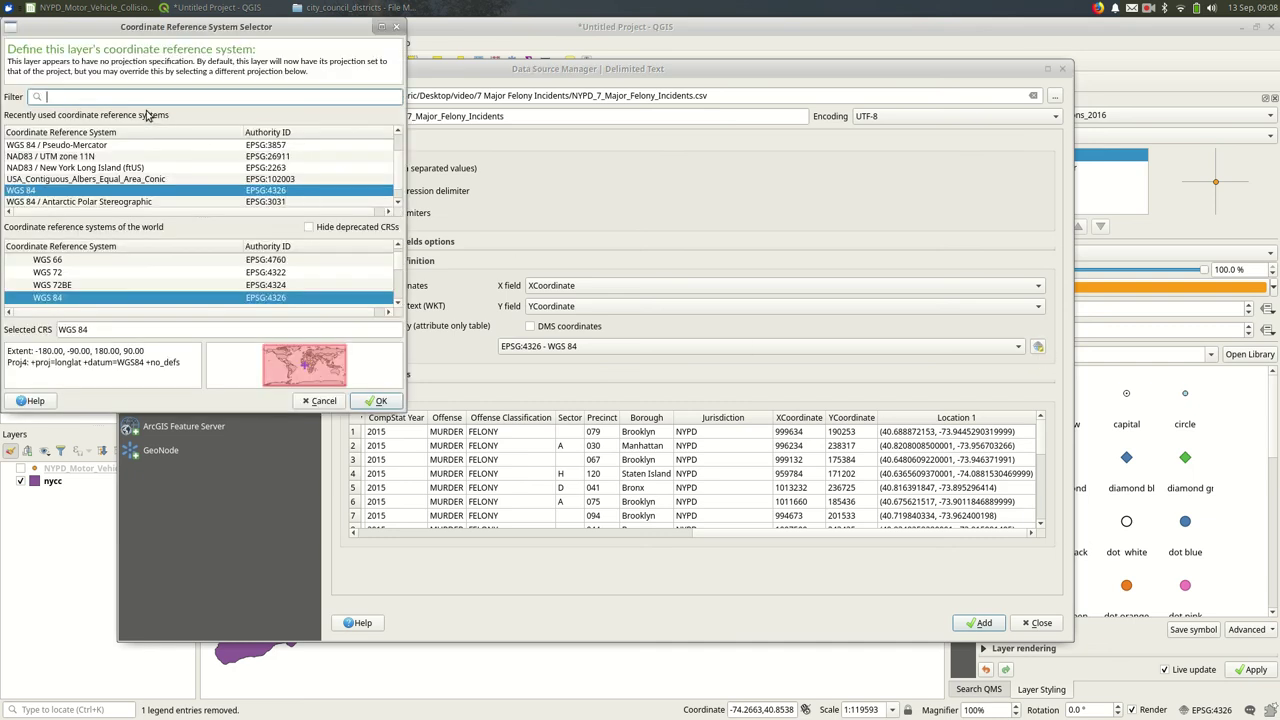
pyautogui.write('2263')
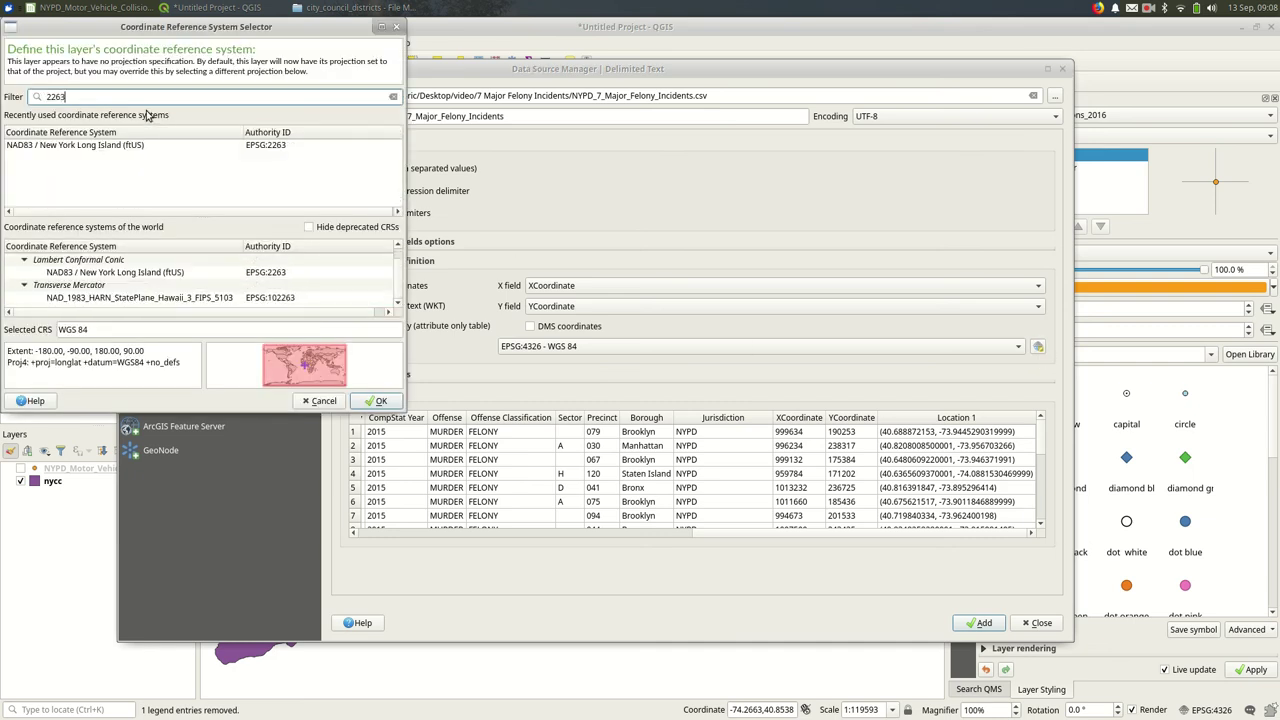
pyautogui.click(200, 145)
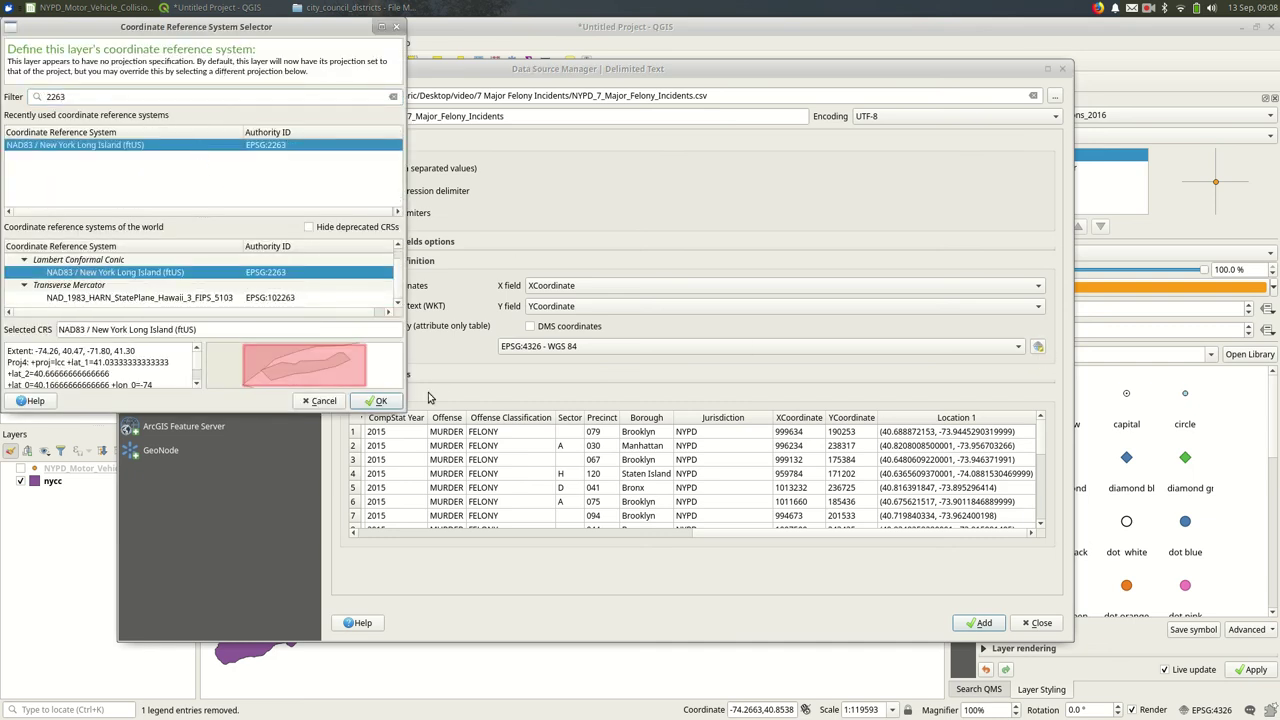
pyautogui.click(377, 400)
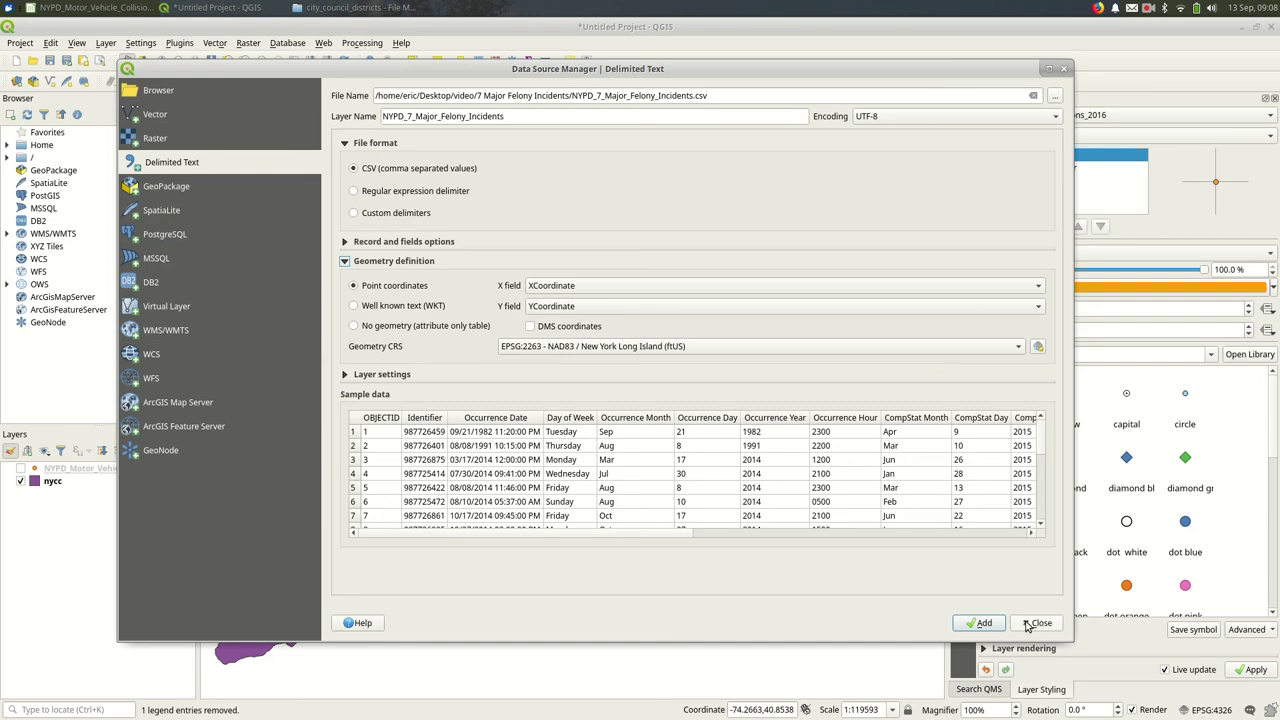
# Add the felony incidents as pink points and show them alongside the collision points.
pyautogui.click(1064, 72)
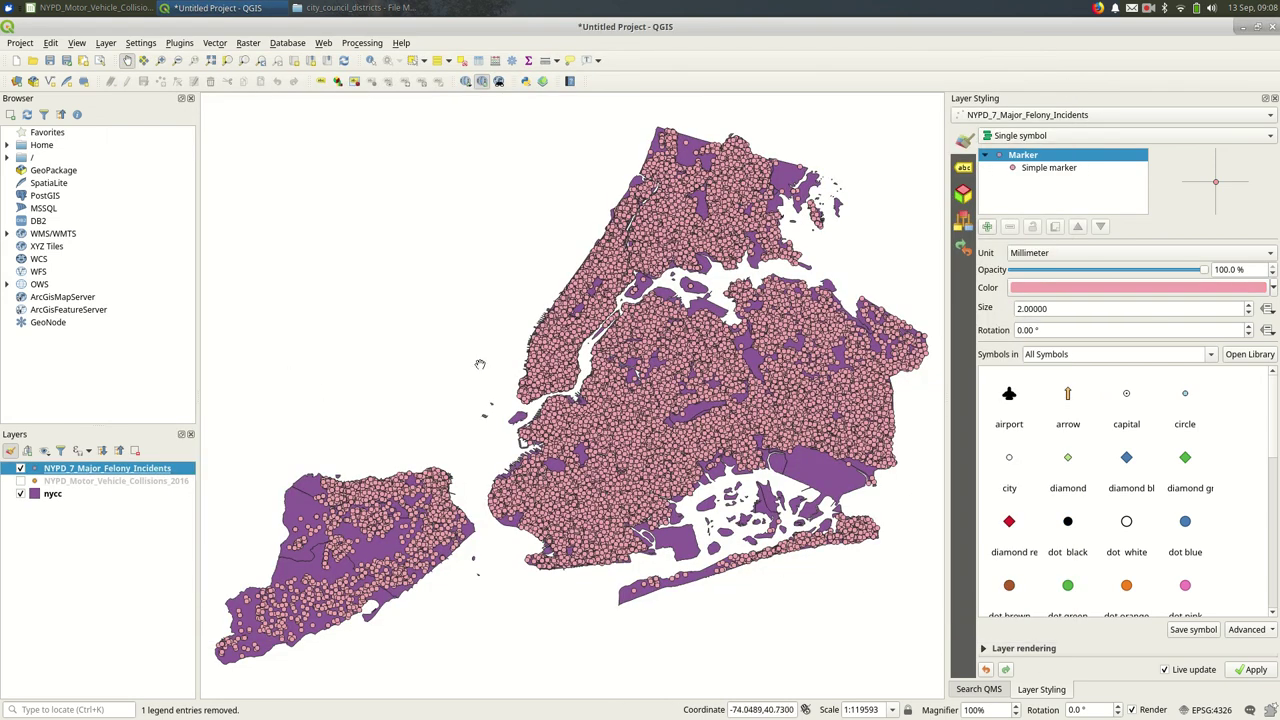
pyautogui.click(21, 468)
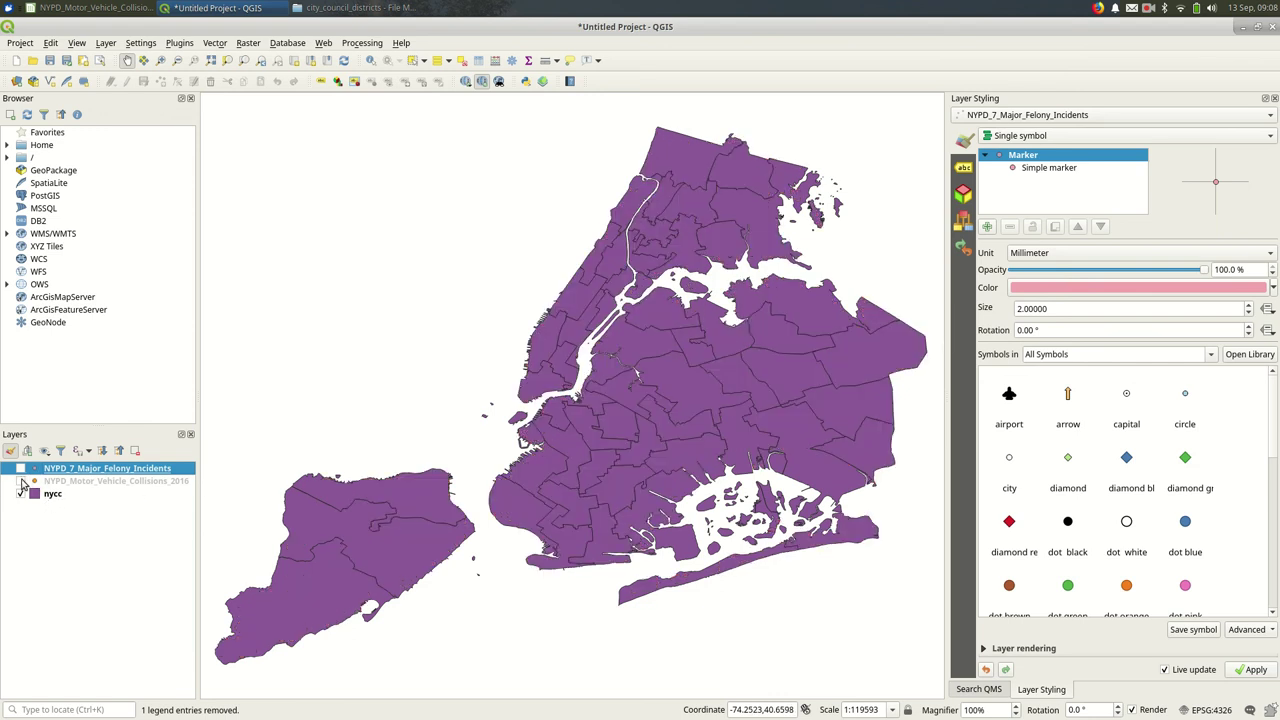
pyautogui.click(21, 481)
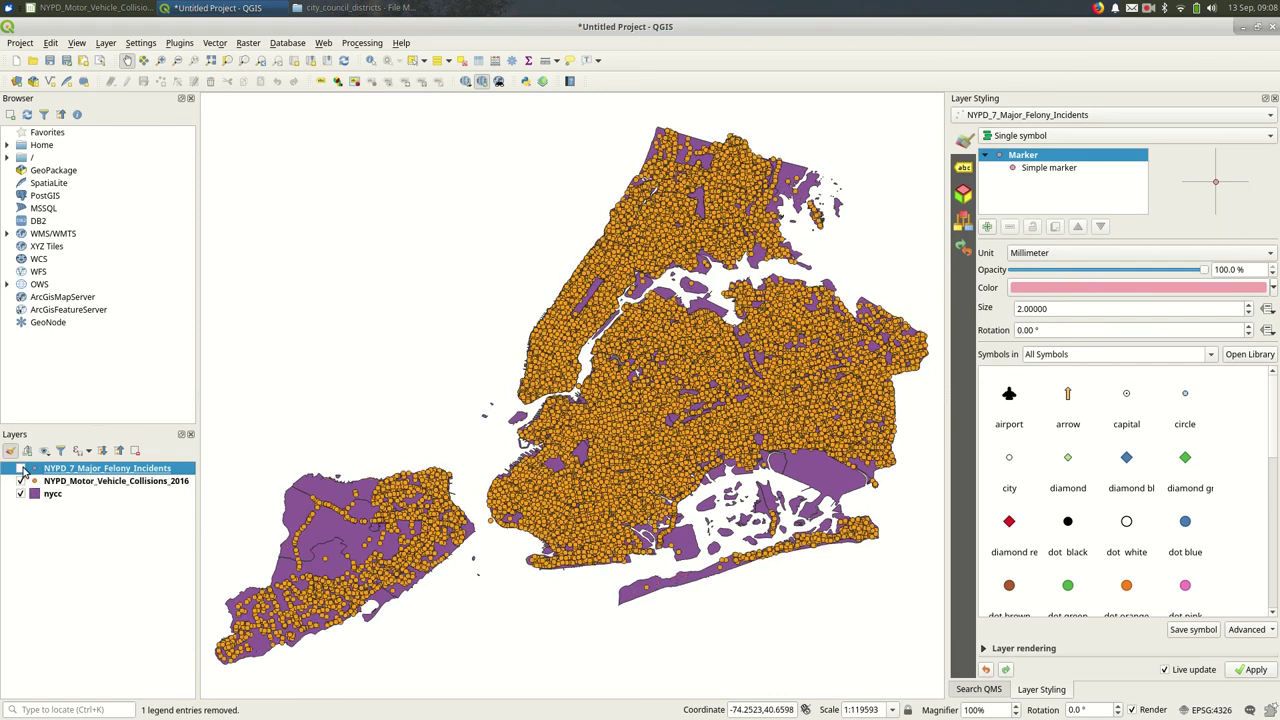
pyautogui.click(21, 468)
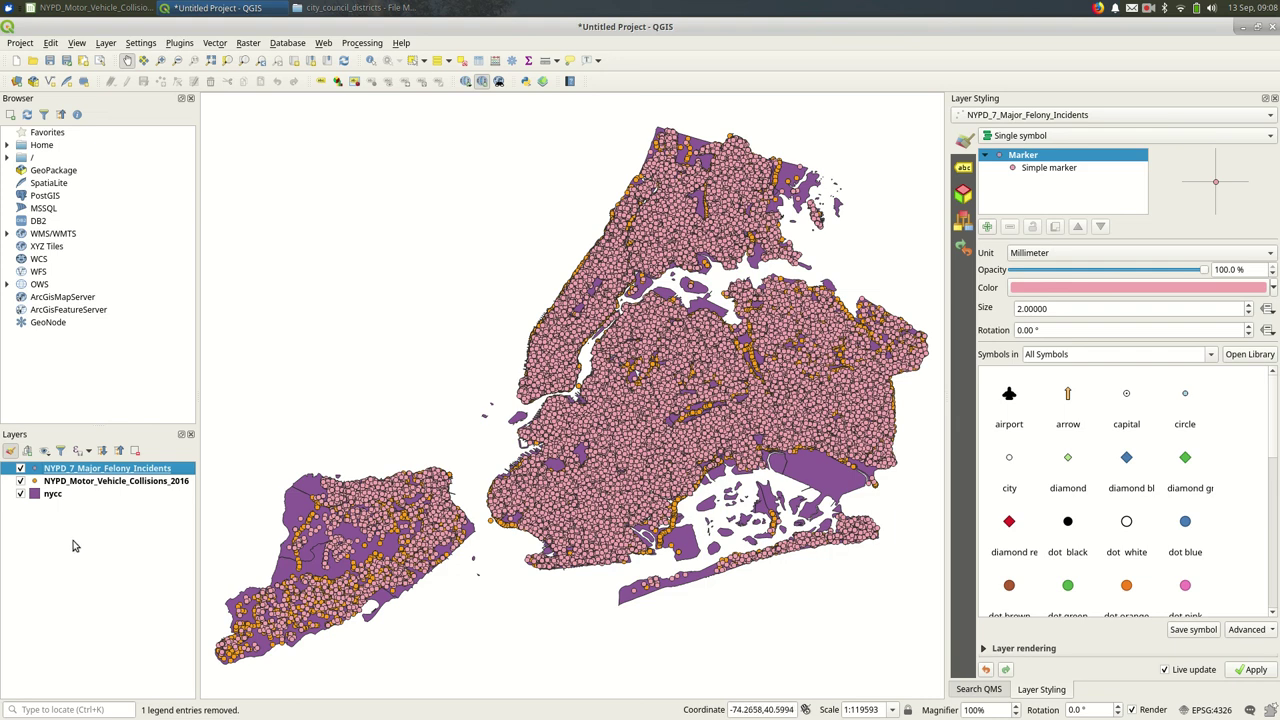
# Toggle the felony points off and back on, then return to the Delimited Text import.
pyautogui.click(21, 468)
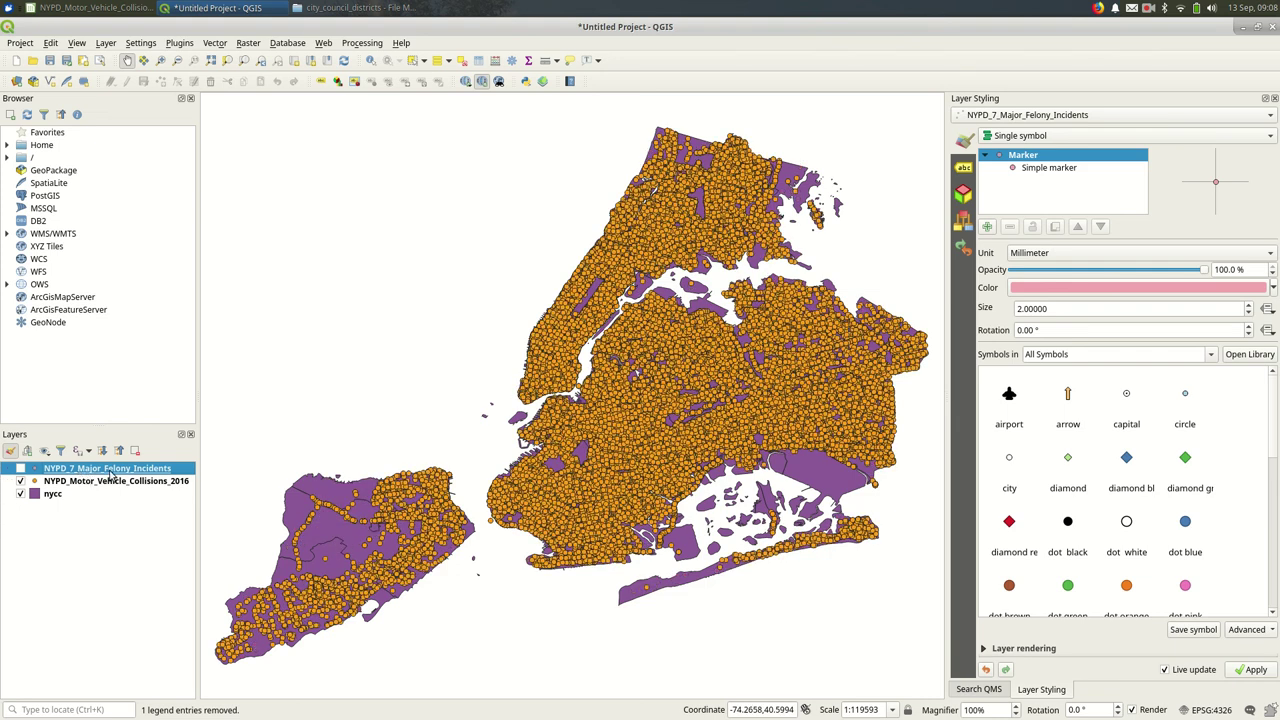
pyautogui.click(21, 468)
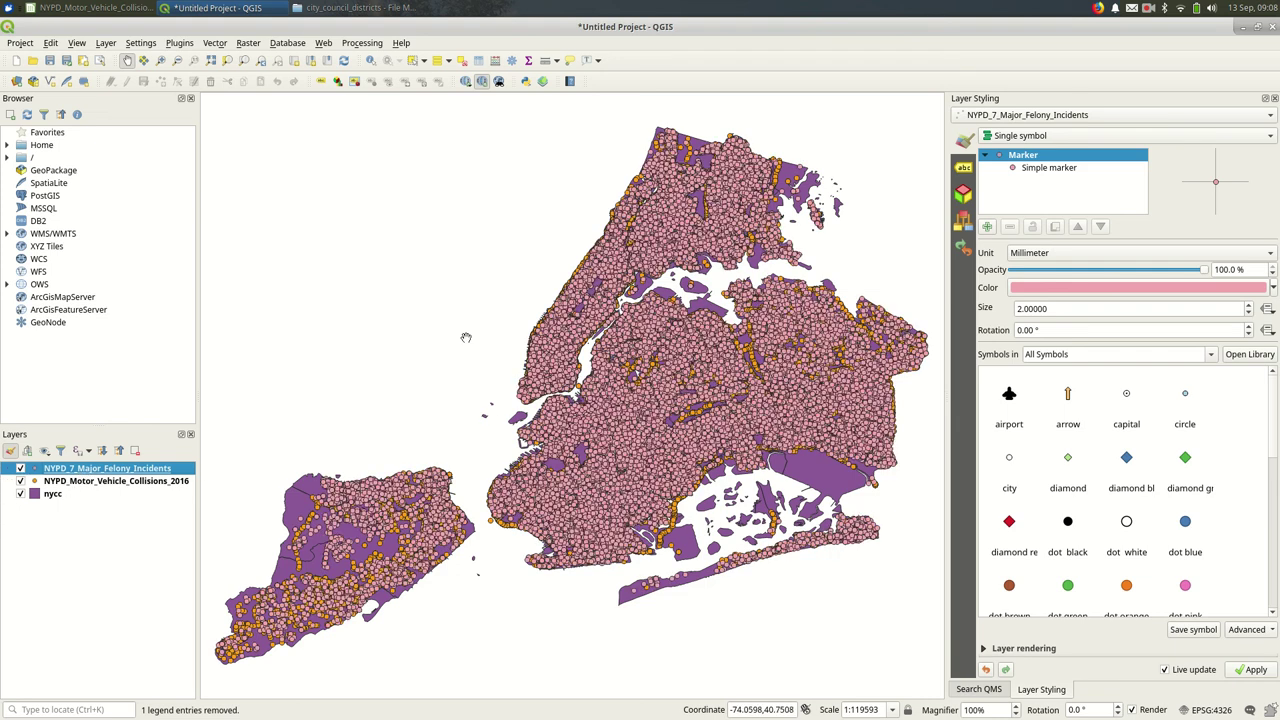
pyautogui.click(105, 43)
pyautogui.click(112, 60)
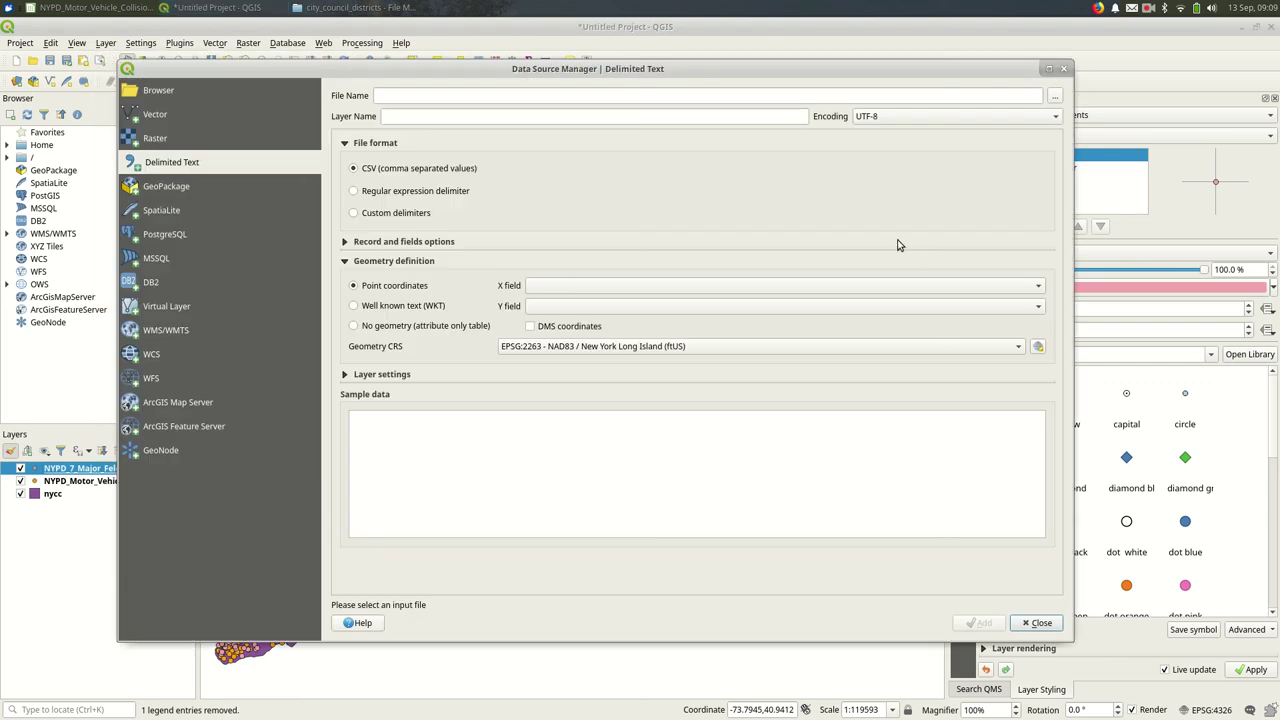